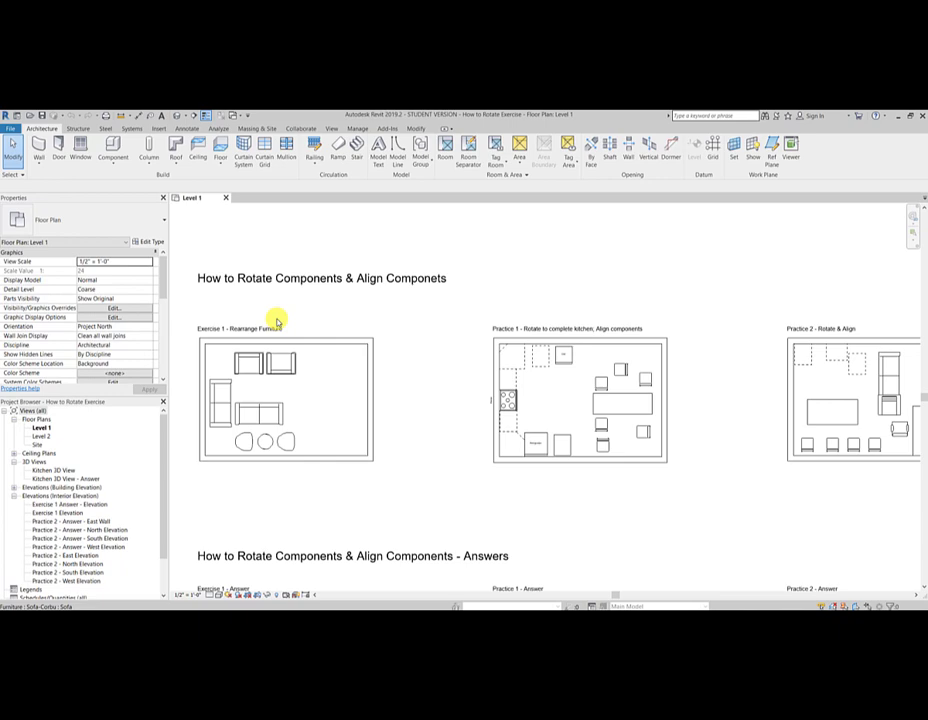
Zoom and pan the Level 1 plan until the Exercise 1 - Rearrange Furniture layout is centred
scroll(278, 320, up, 4)
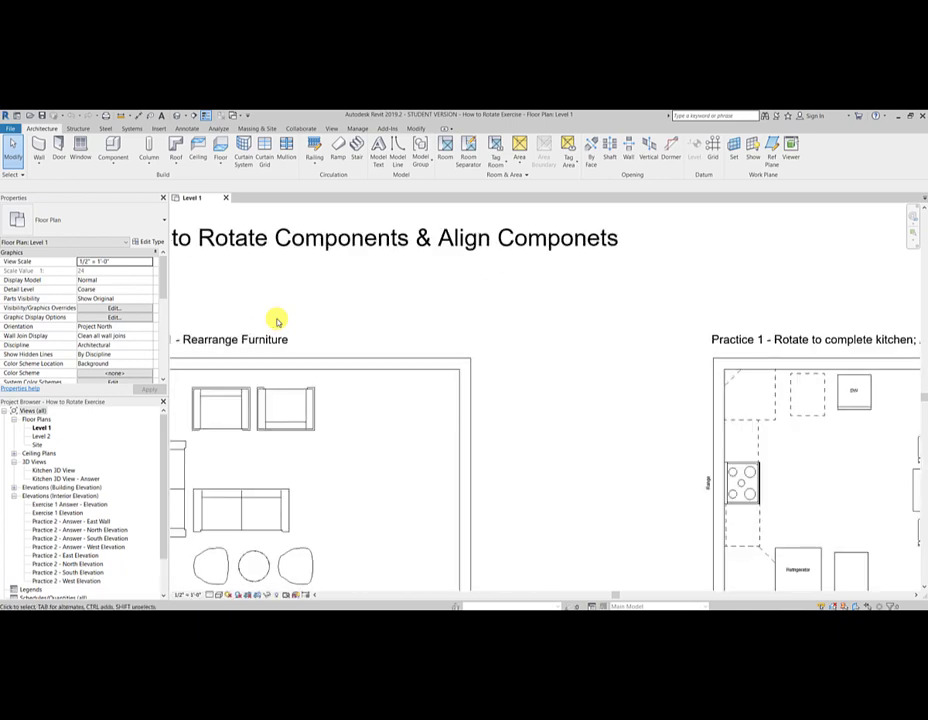
middle_drag(275, 321, 556, 227)
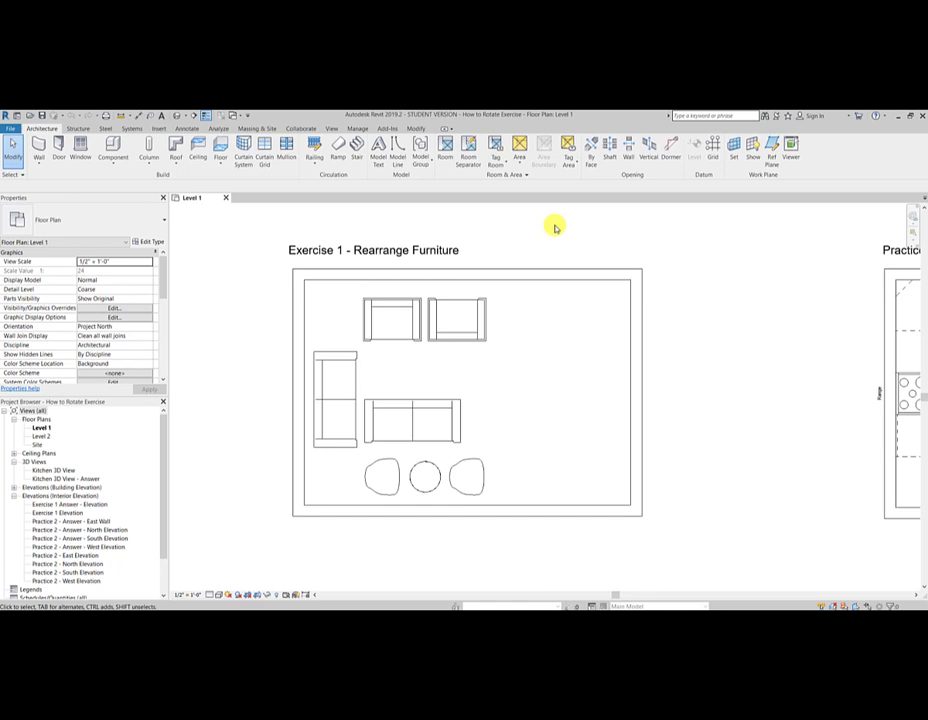
Flip the top-right armchair so it faces the other way
click(474, 328)
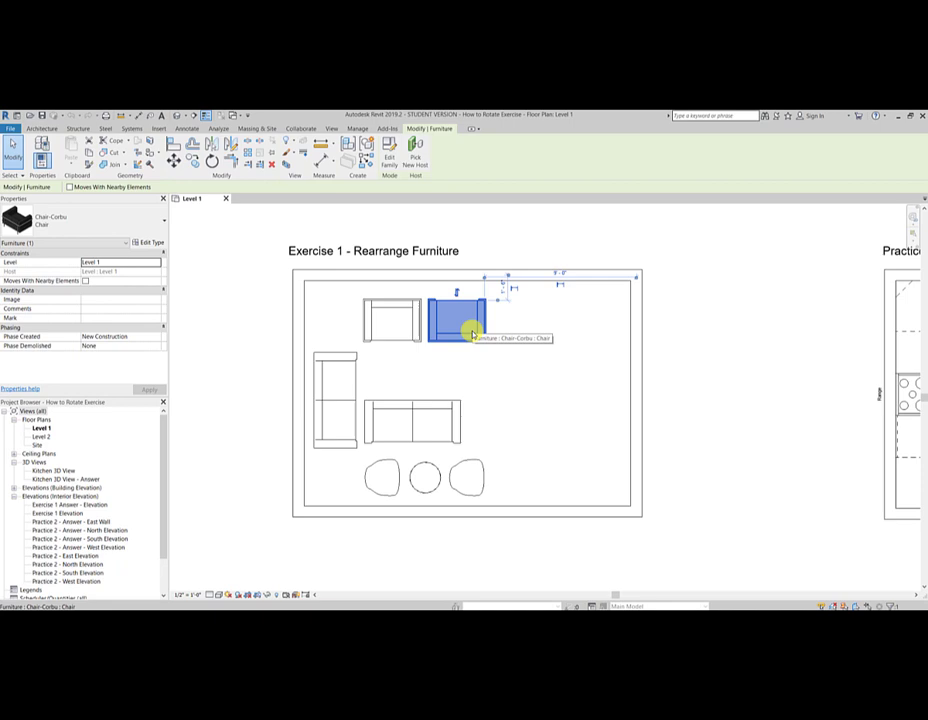
key(space)
key(space)
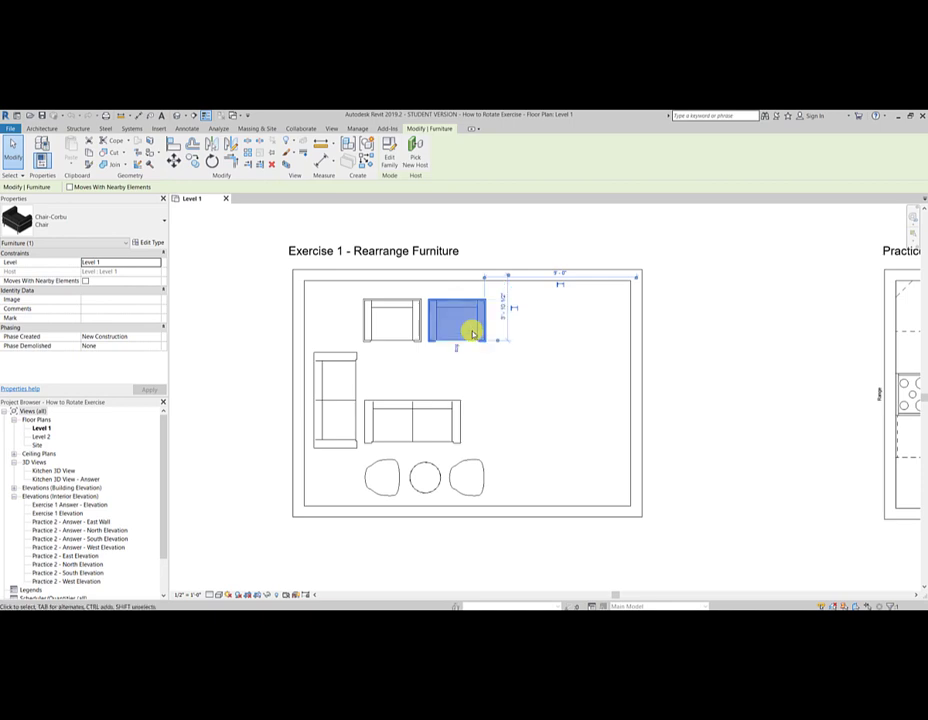
key(space)
key(space)
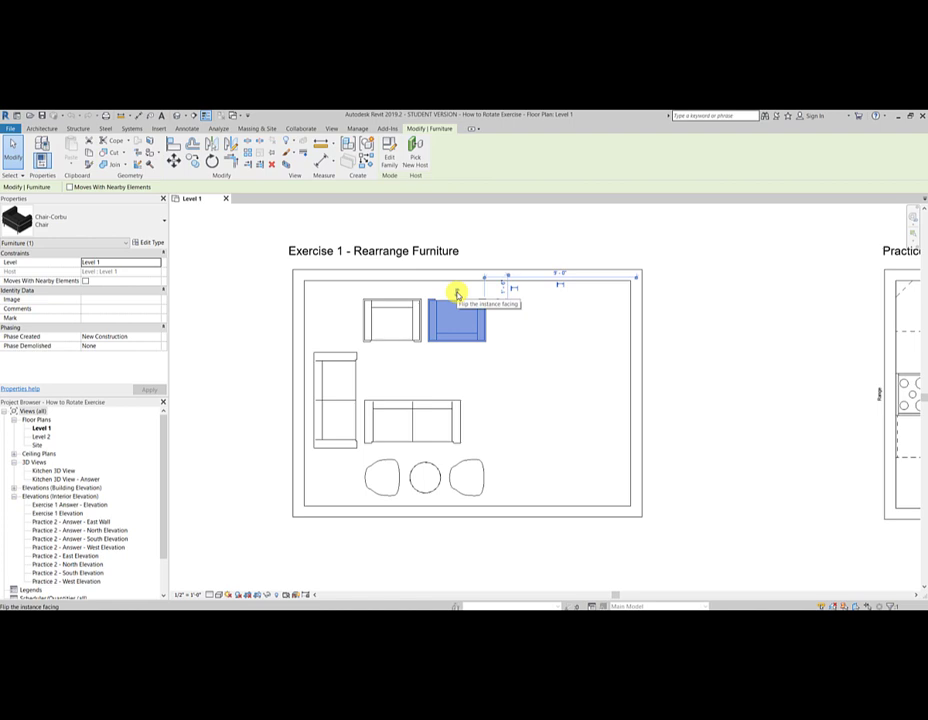
click(457, 293)
click(459, 348)
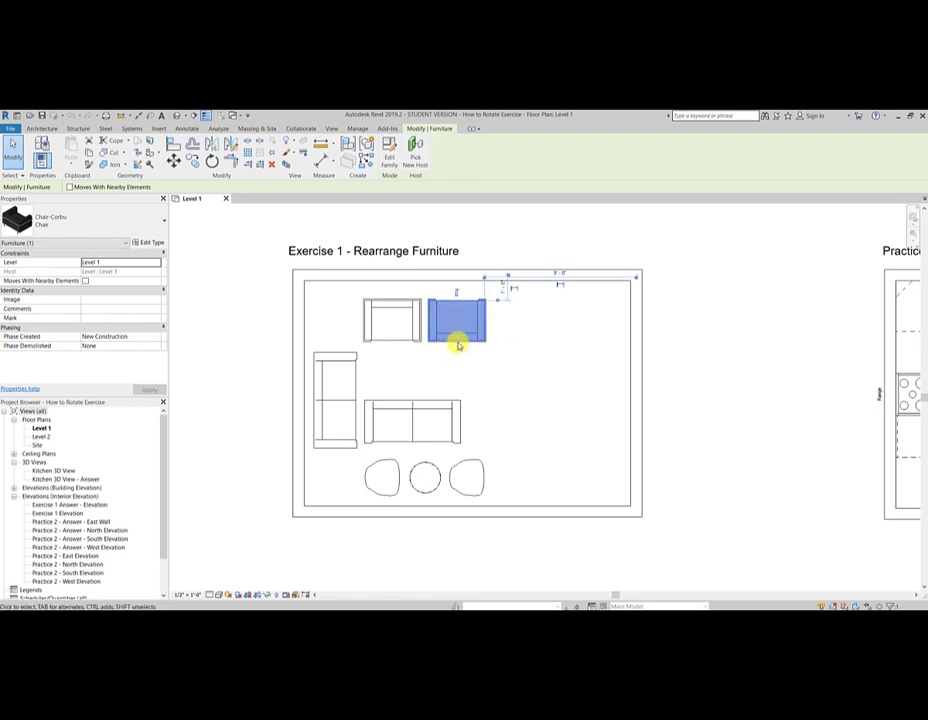
click(457, 294)
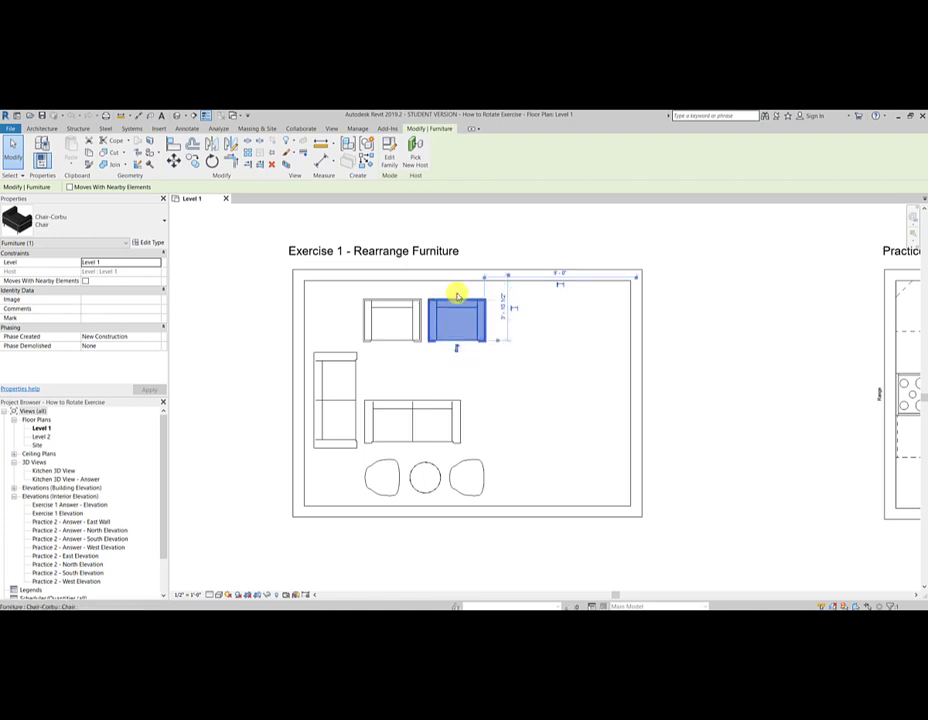
Flip the middle Sofa-Corbu sofa to face the opposite direction
click(437, 437)
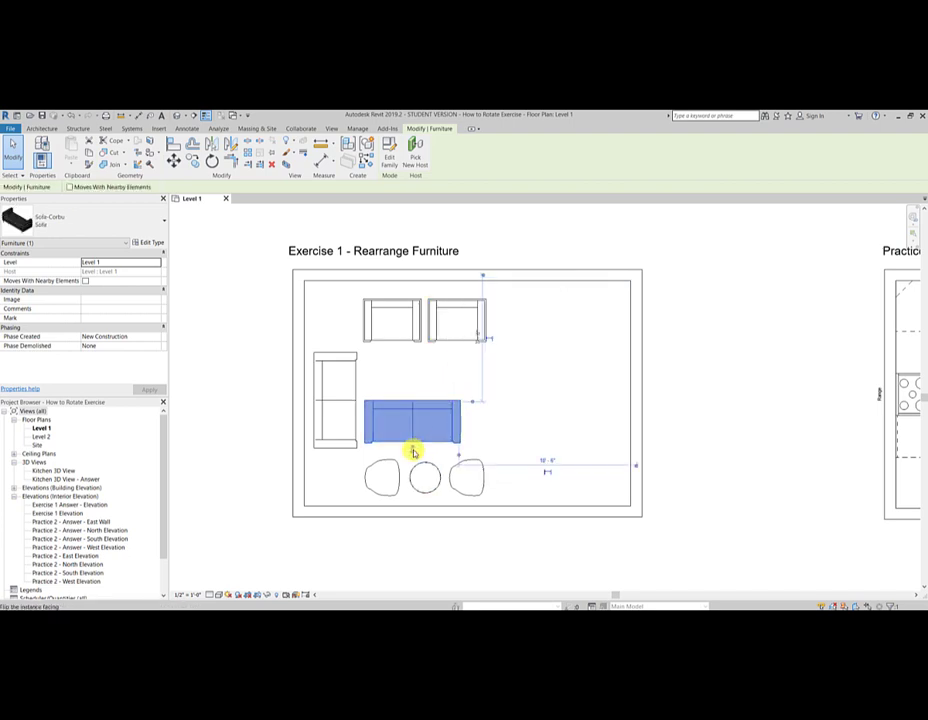
click(414, 452)
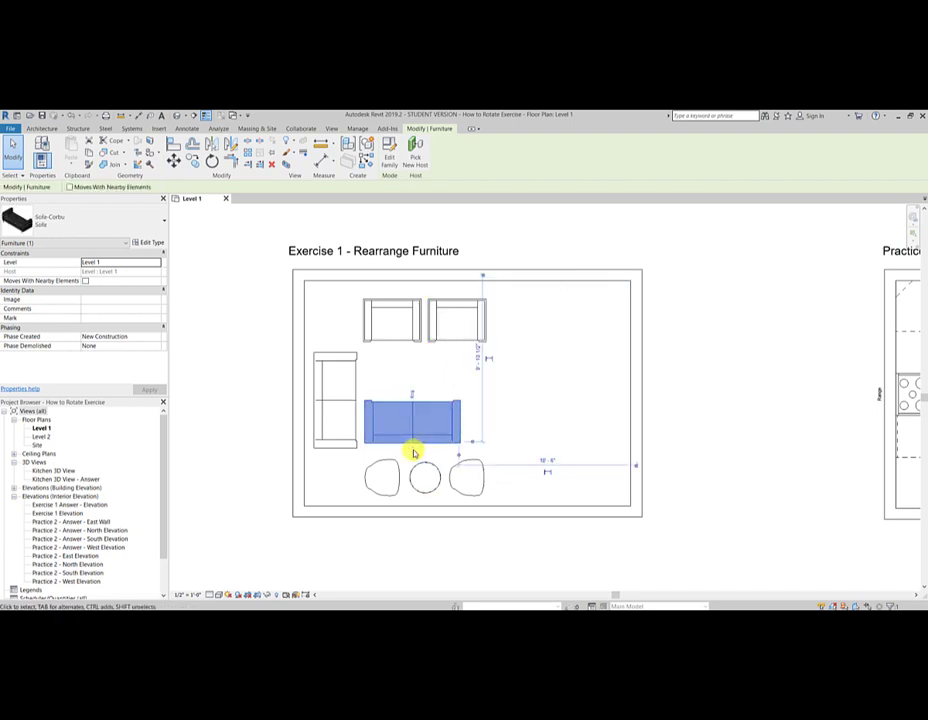
click(413, 393)
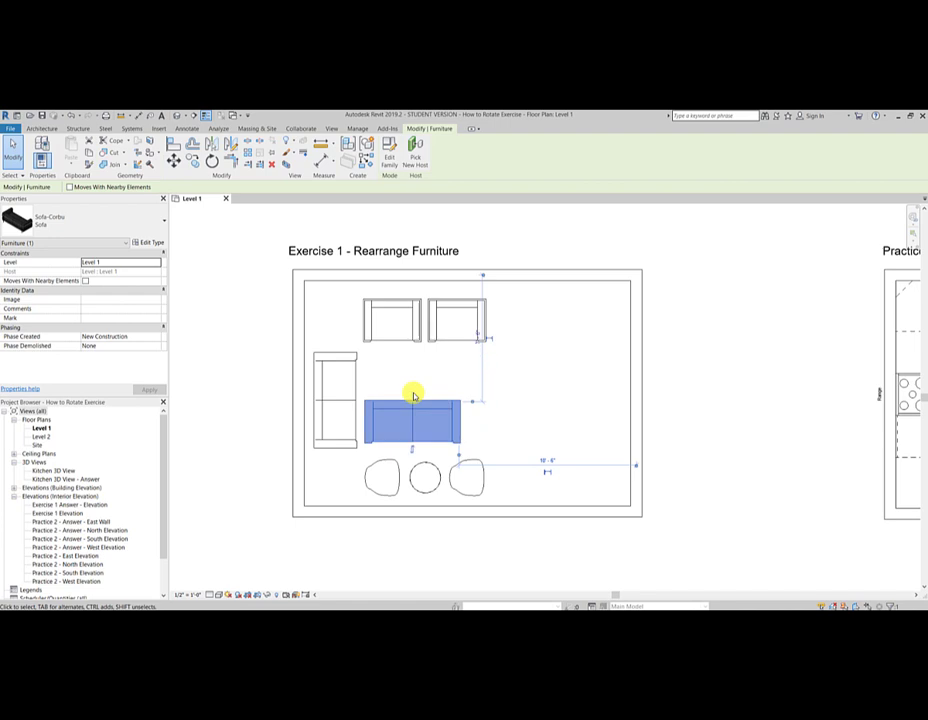
key(space)
key(space)
Rotate the Sofa-Corbu sofa 90° to vertical and move it to the room's right side
click(500, 405)
click(453, 426)
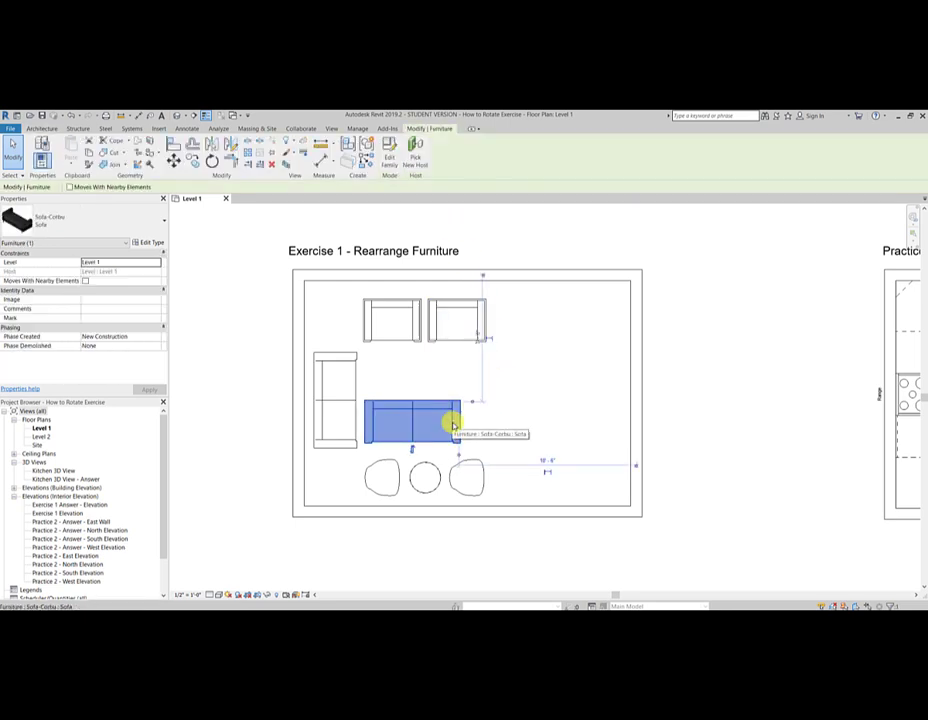
click(211, 162)
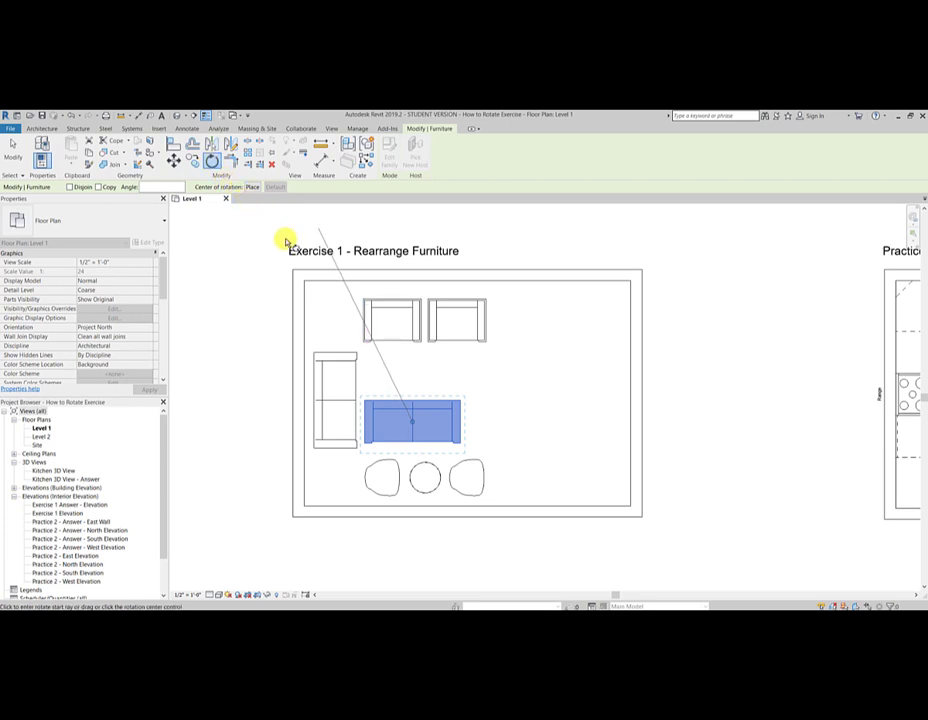
click(412, 370)
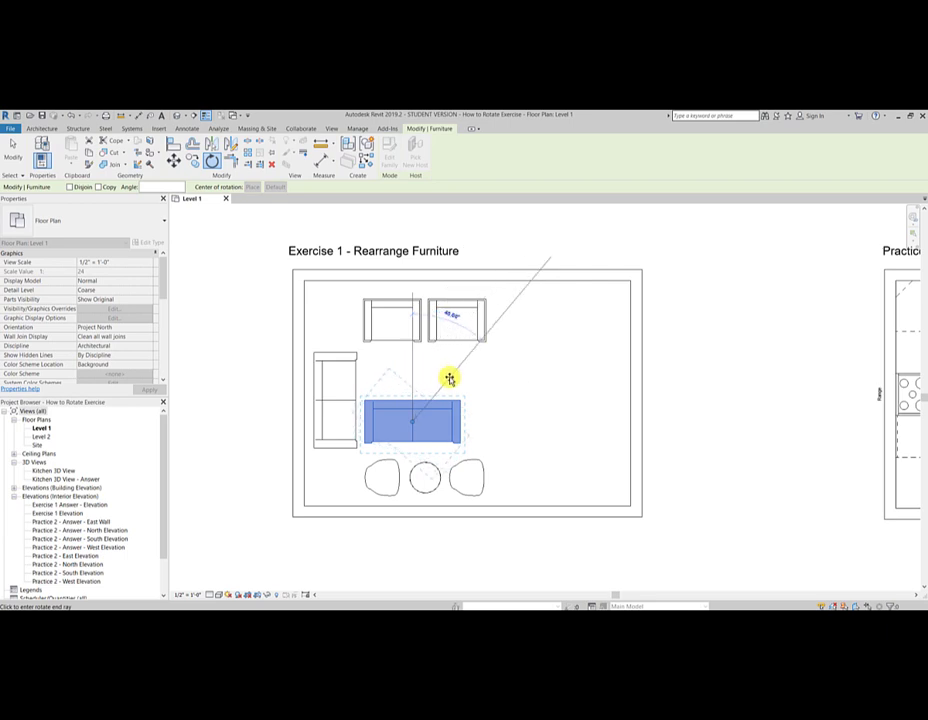
text(90)
key(Return)
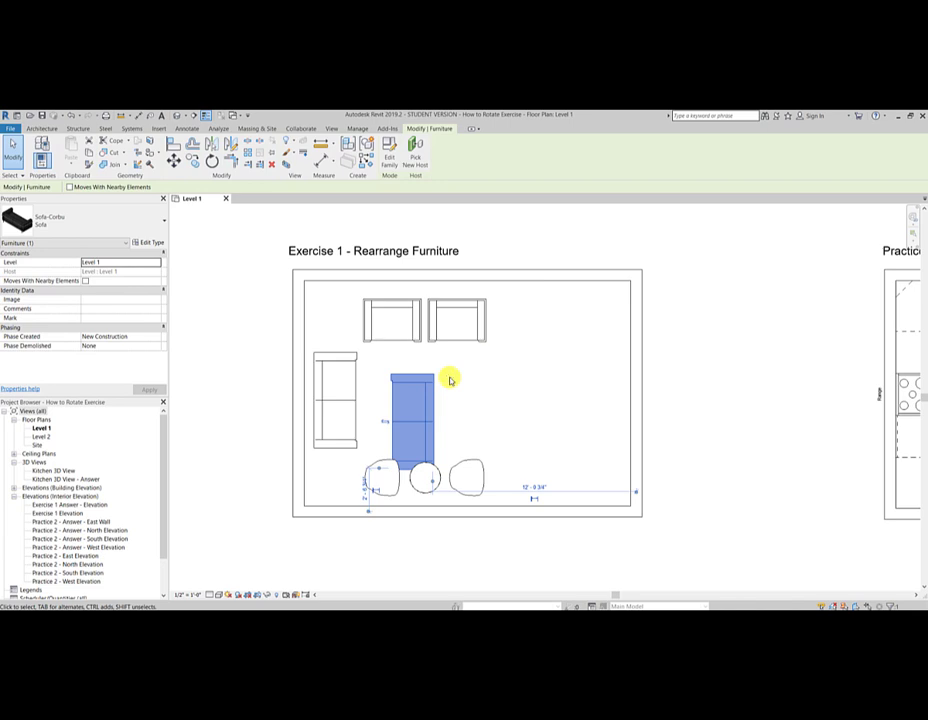
drag(449, 377, 532, 382)
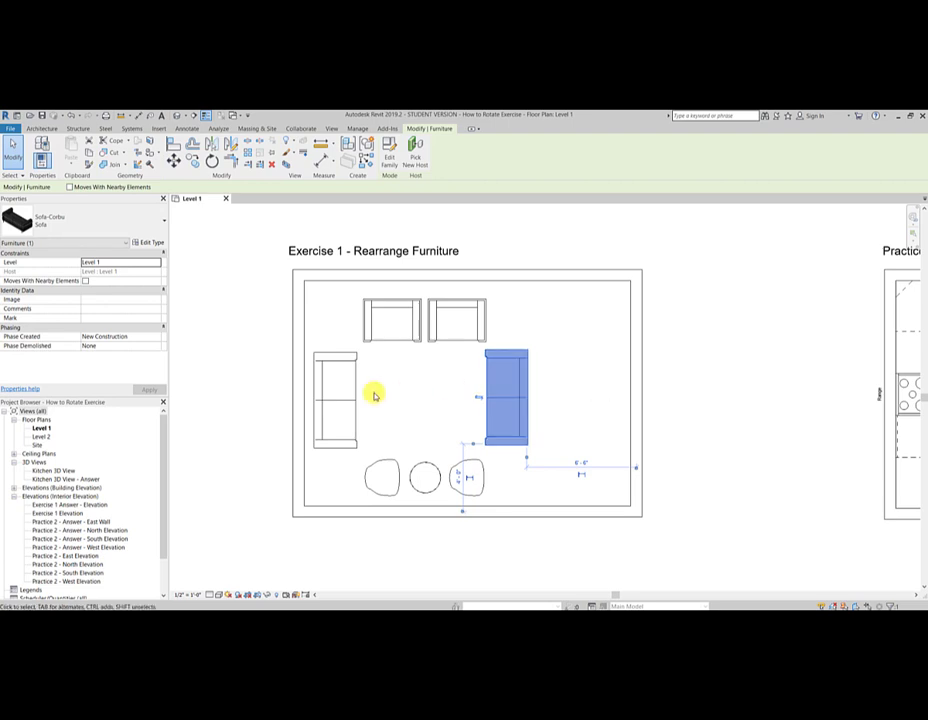
Align the right Sofa-Corbu sofa's centre to the long left sofa's centre
click(174, 147)
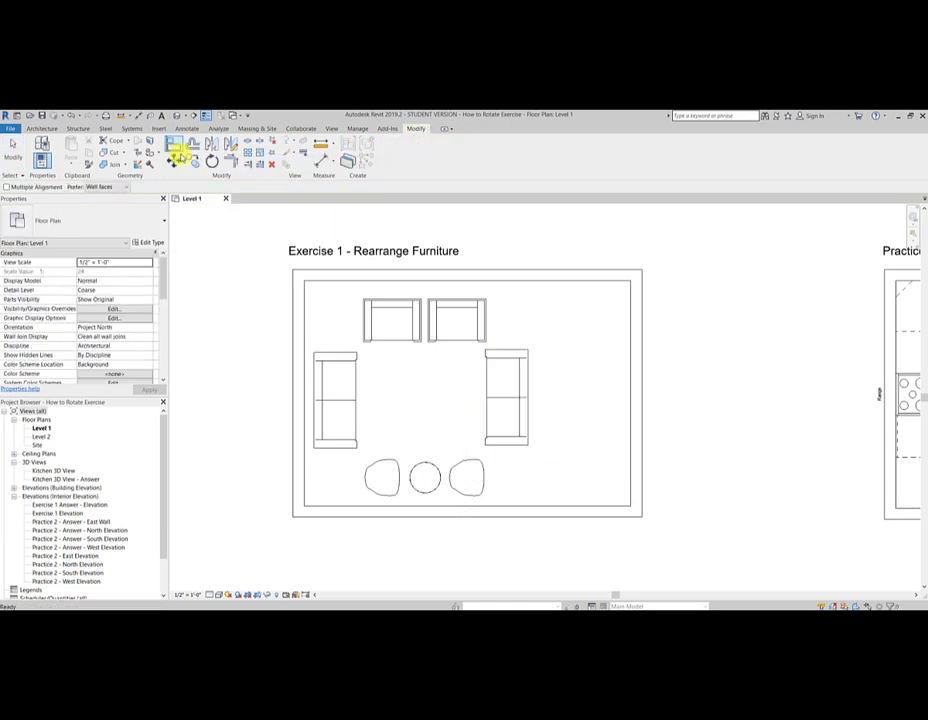
click(354, 400)
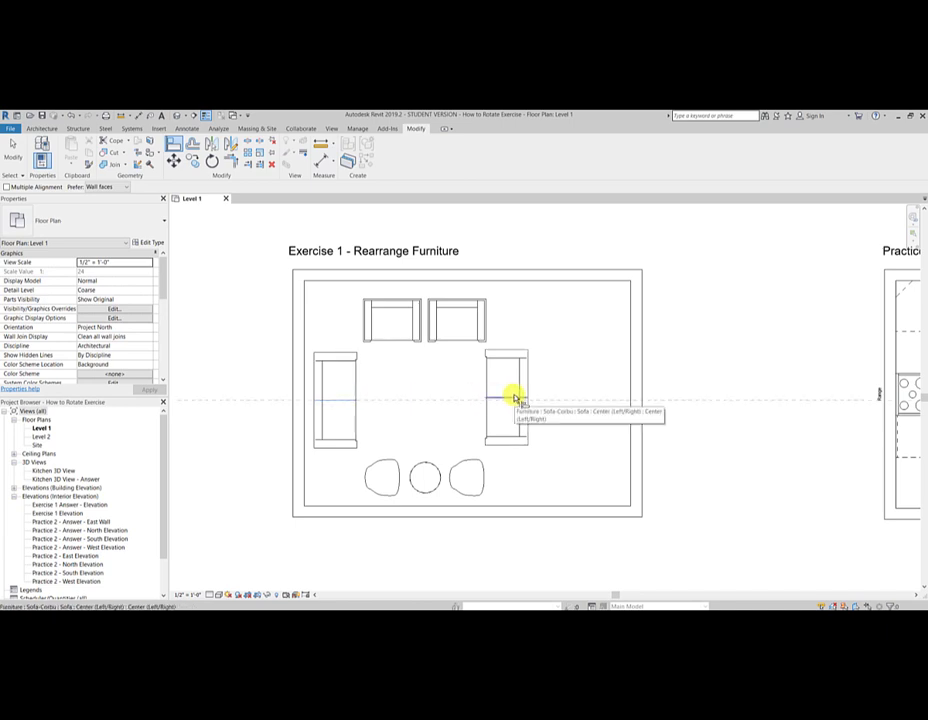
click(513, 398)
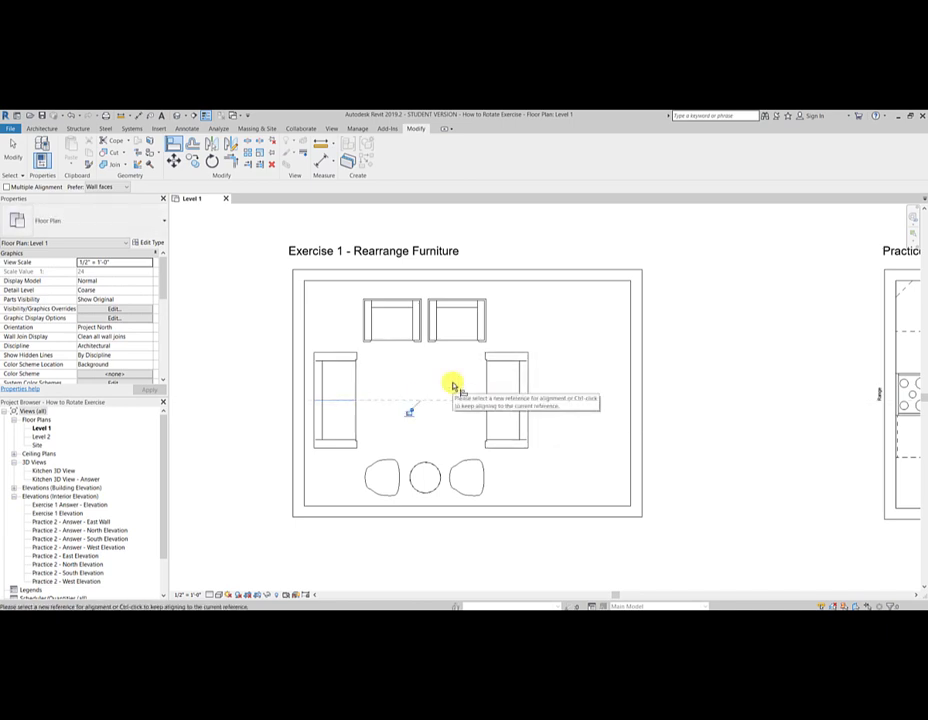
key(Escape)
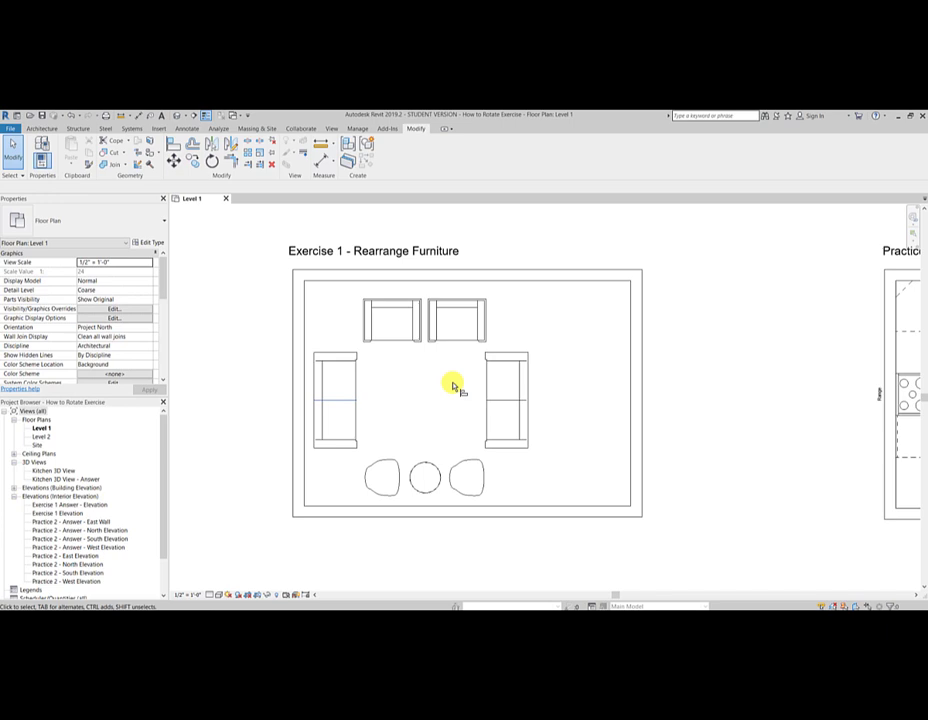
Rotate the right round chair 135°, then turn it two further quarter turns
click(469, 462)
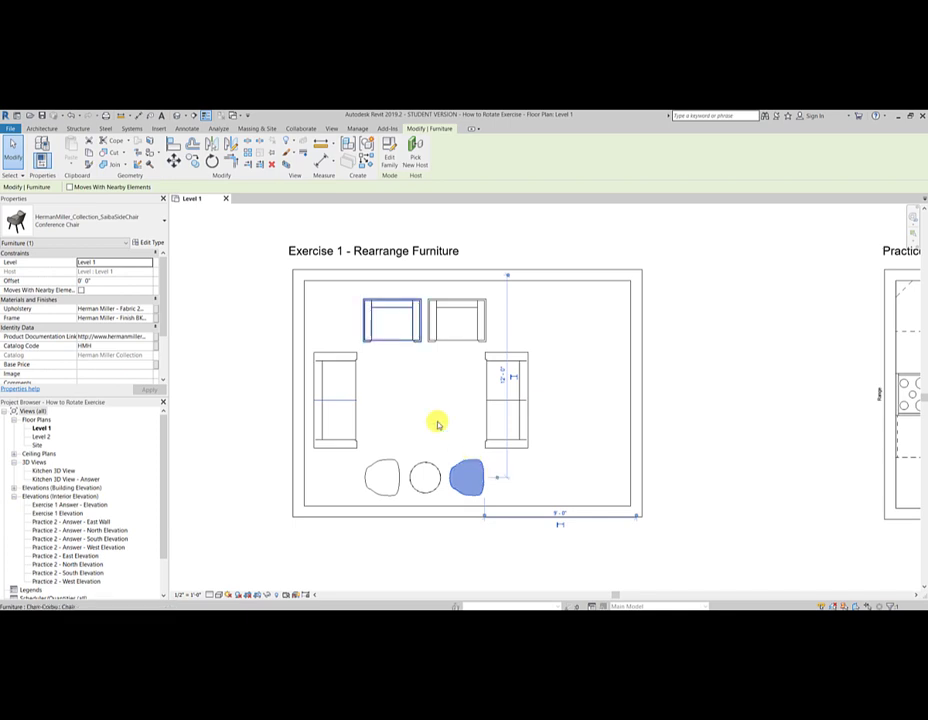
click(213, 161)
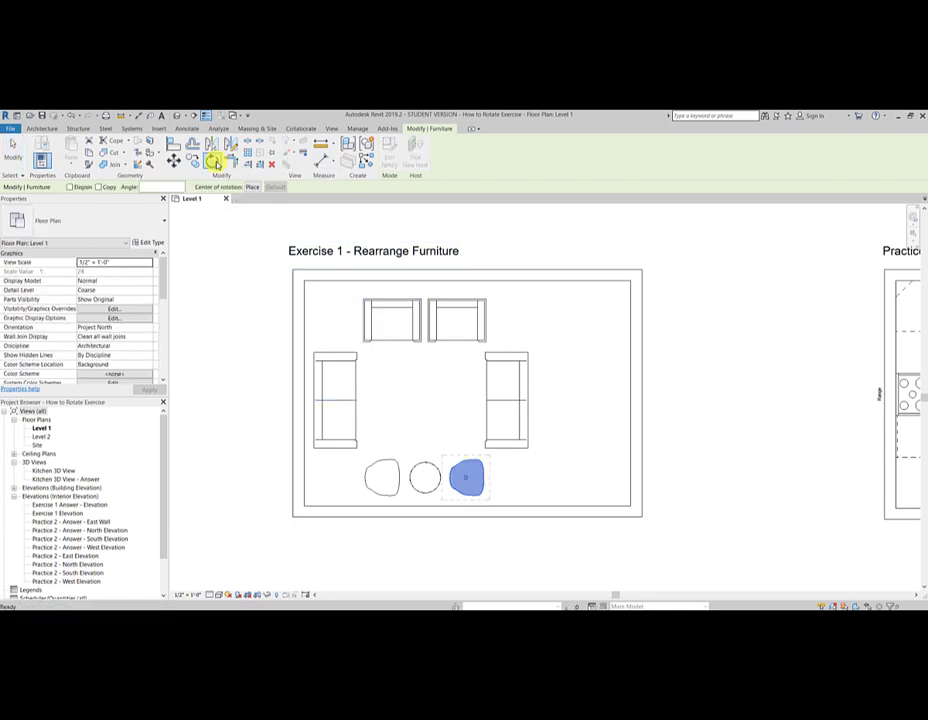
click(467, 381)
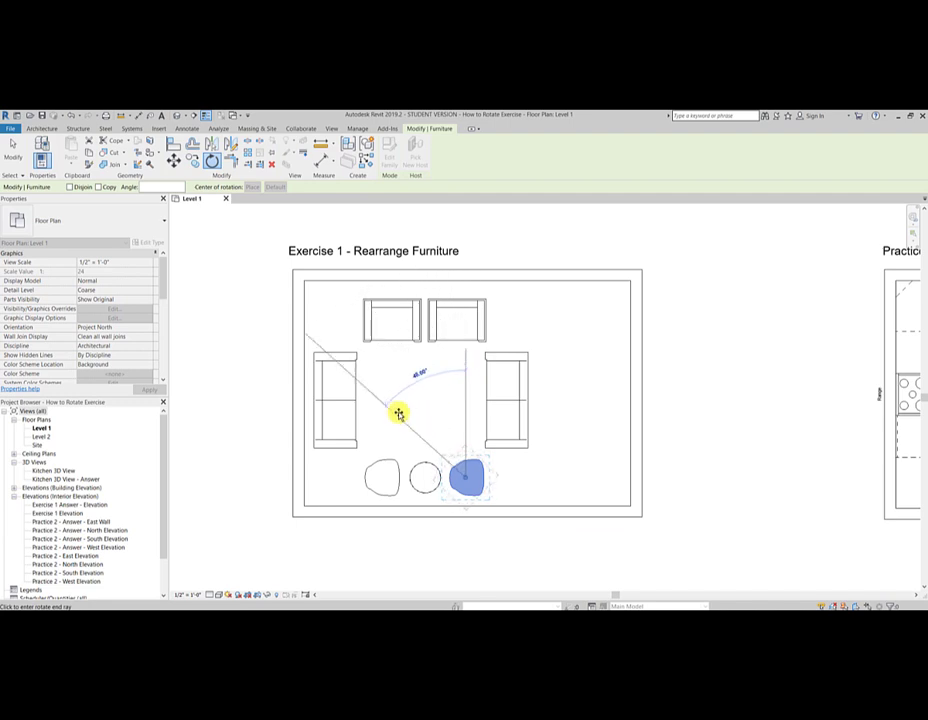
text(135)
key(Return)
key(Escape)
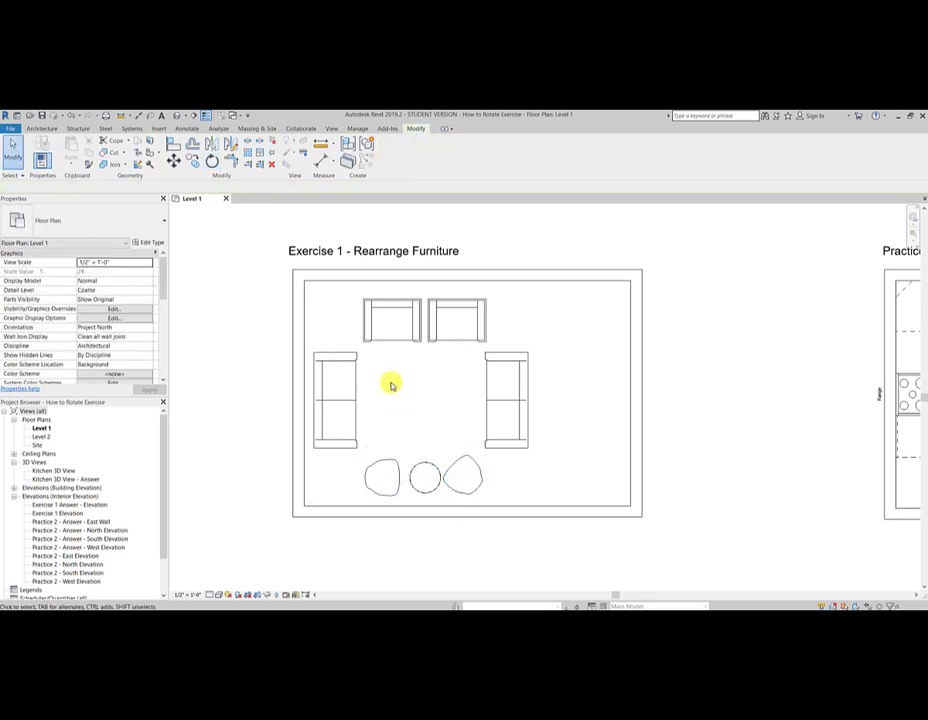
click(466, 480)
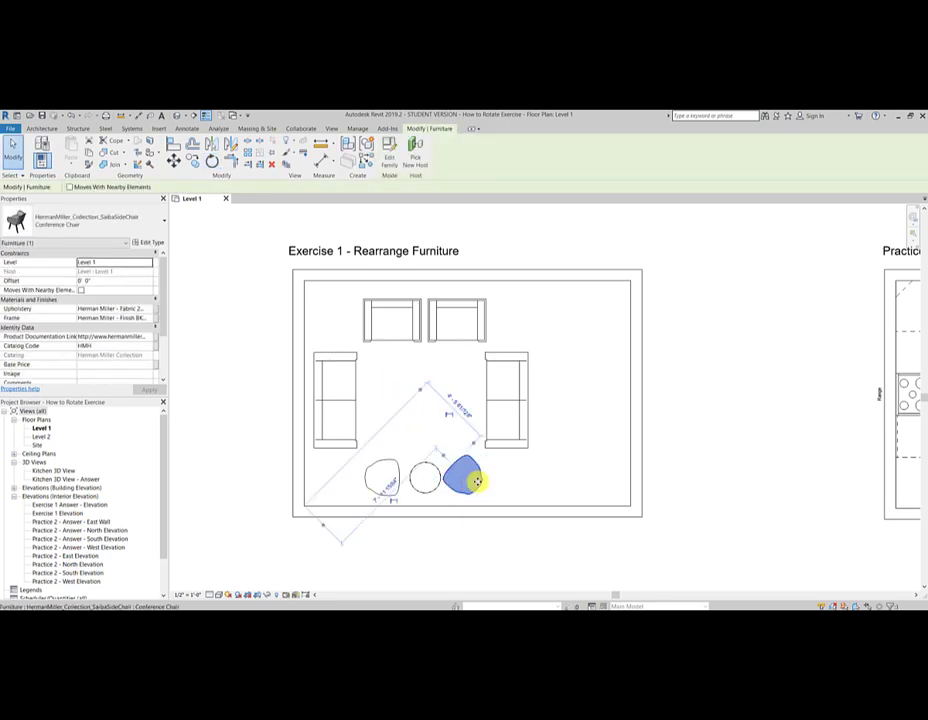
key(space)
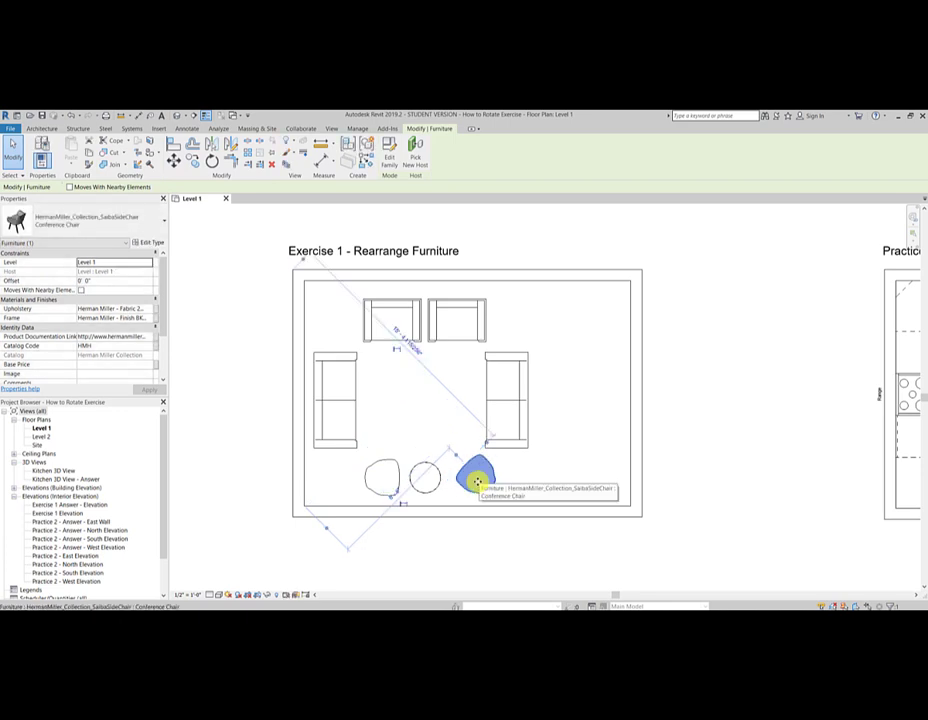
key(space)
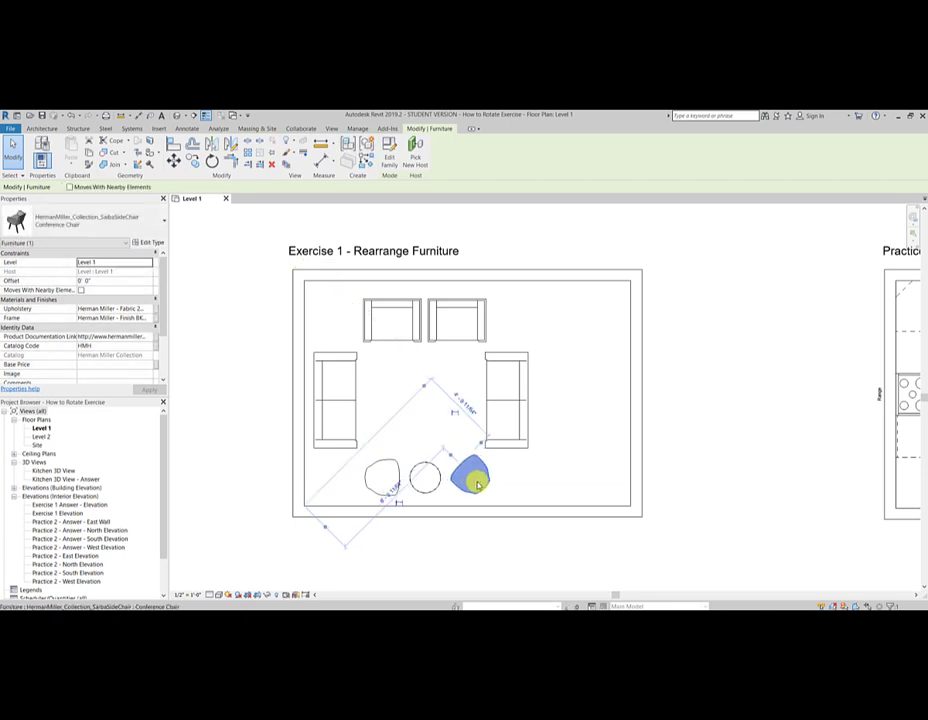
key(Escape)
Rotate the left round chair 45° using RO toward the seating area
click(397, 481)
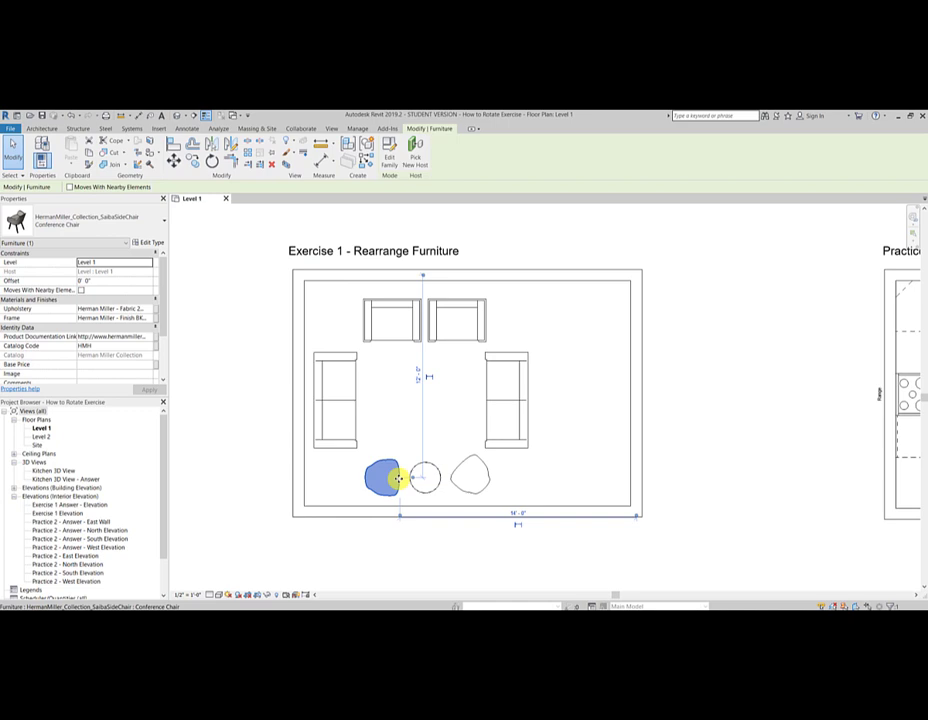
key(r)
key(o)
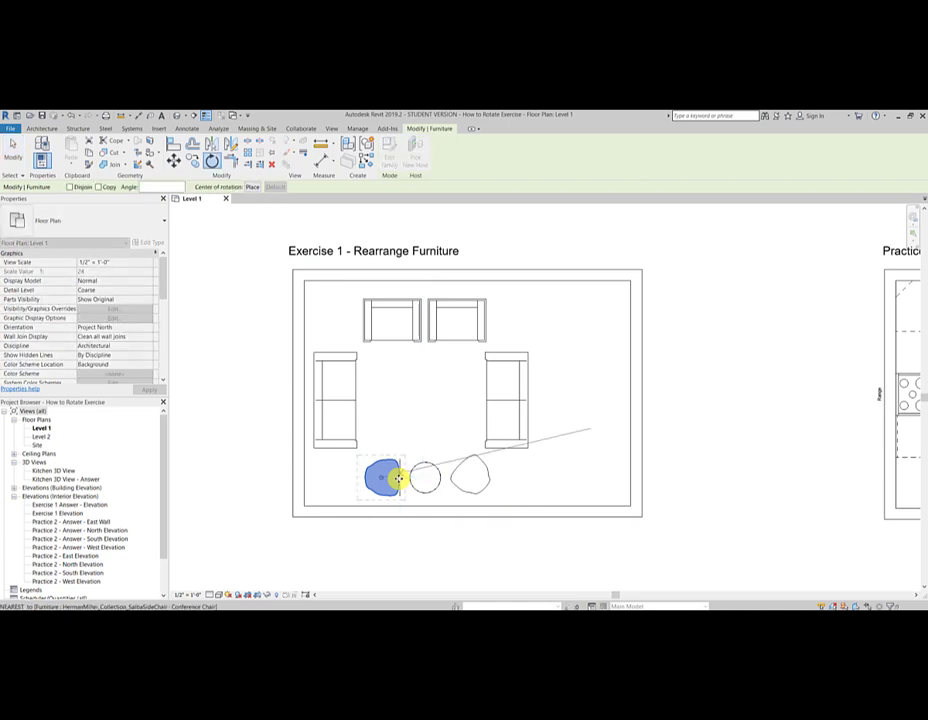
click(383, 399)
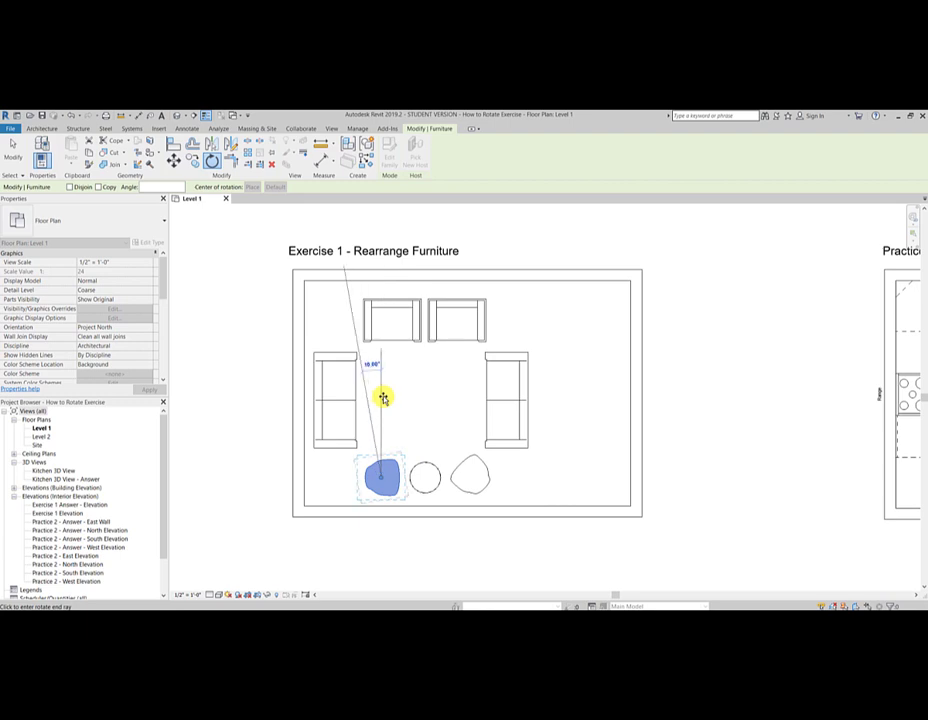
text(45)
key(Return)
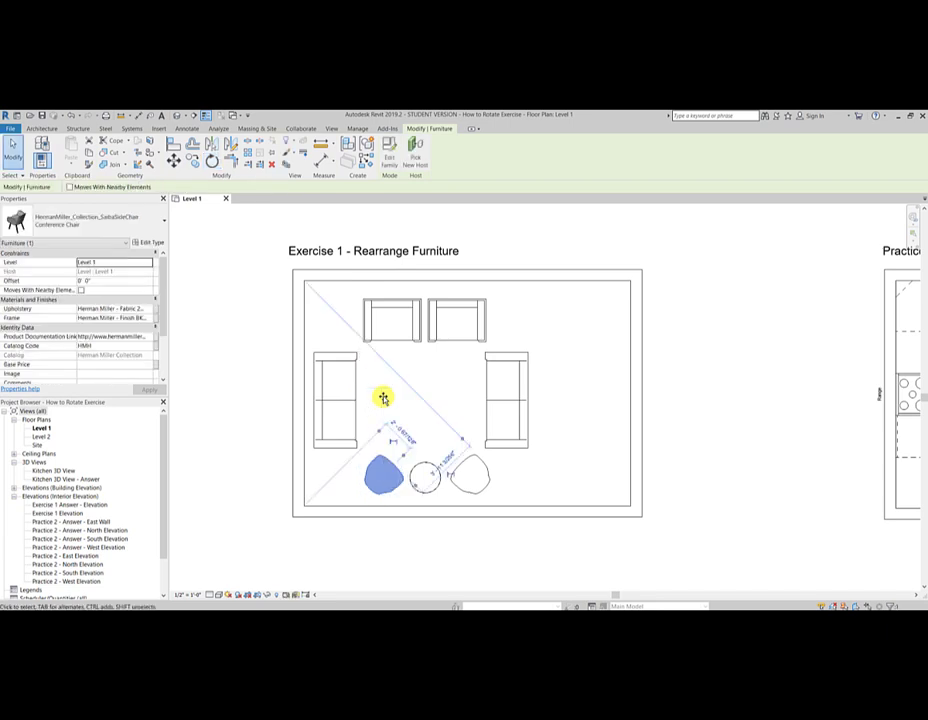
click(427, 408)
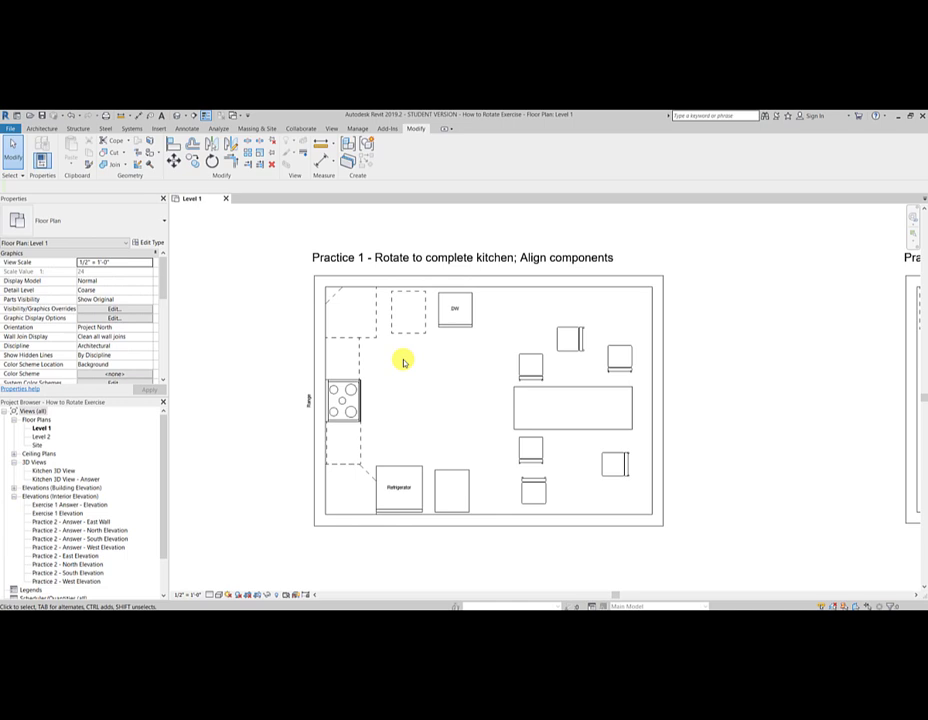
Inspect the cabinets in the Kitchen 3D View, then switch back to the Level 1 plan
double_click(55, 472)
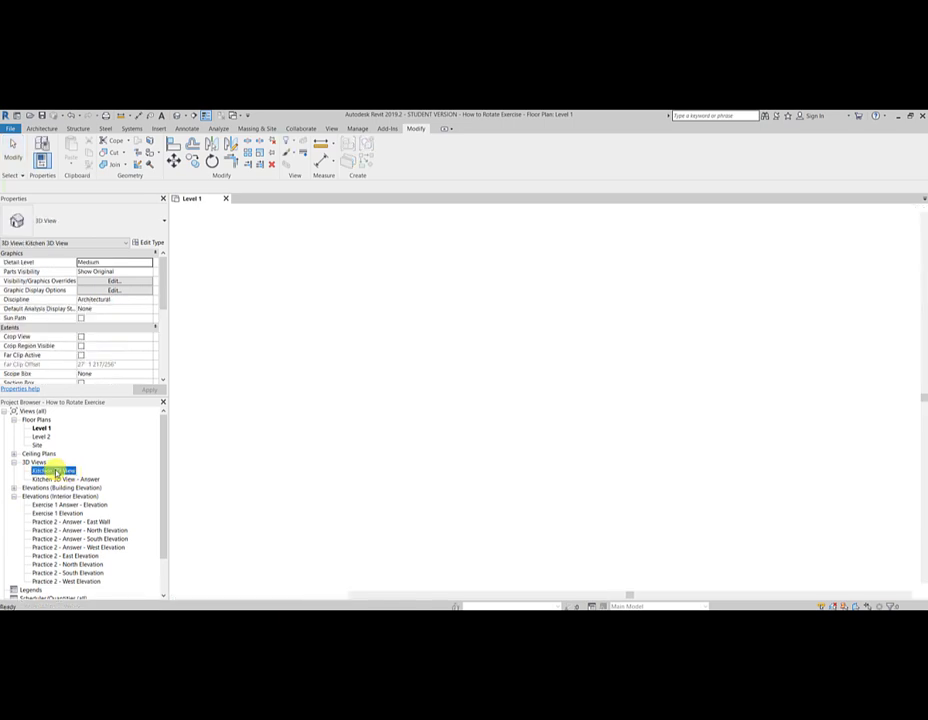
scroll(499, 422, down, 2)
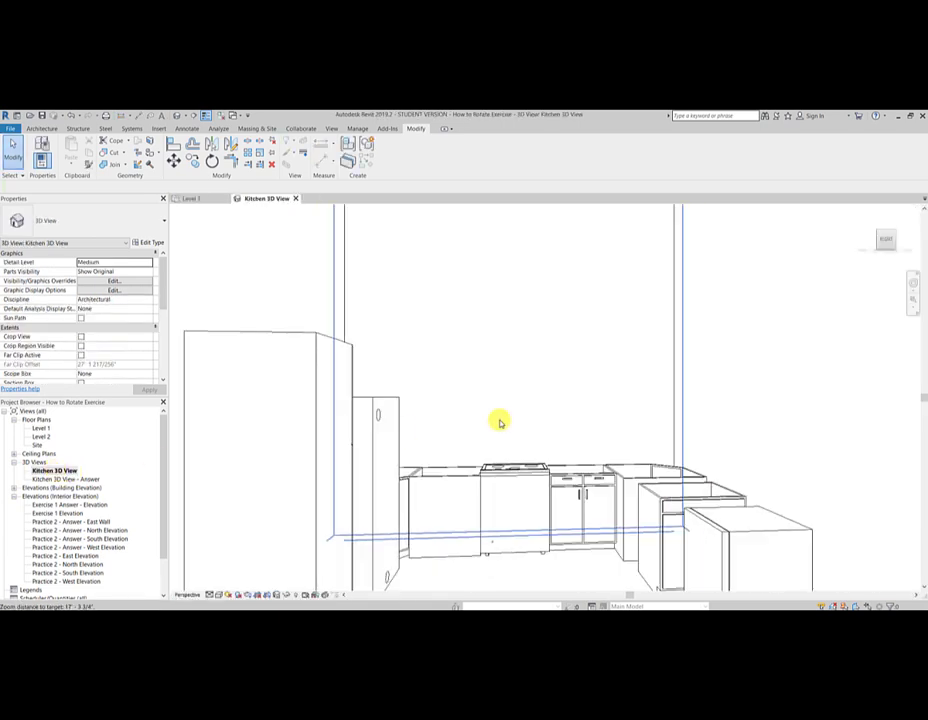
scroll(499, 422, up, 5)
scroll(499, 422, down, 3)
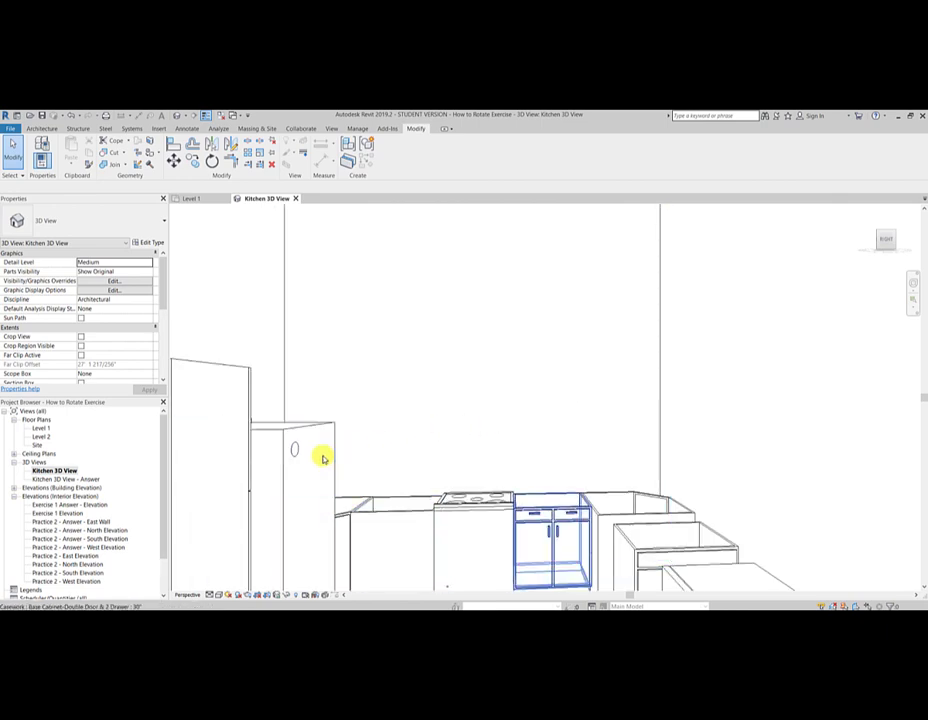
middle_drag(325, 455, 556, 440)
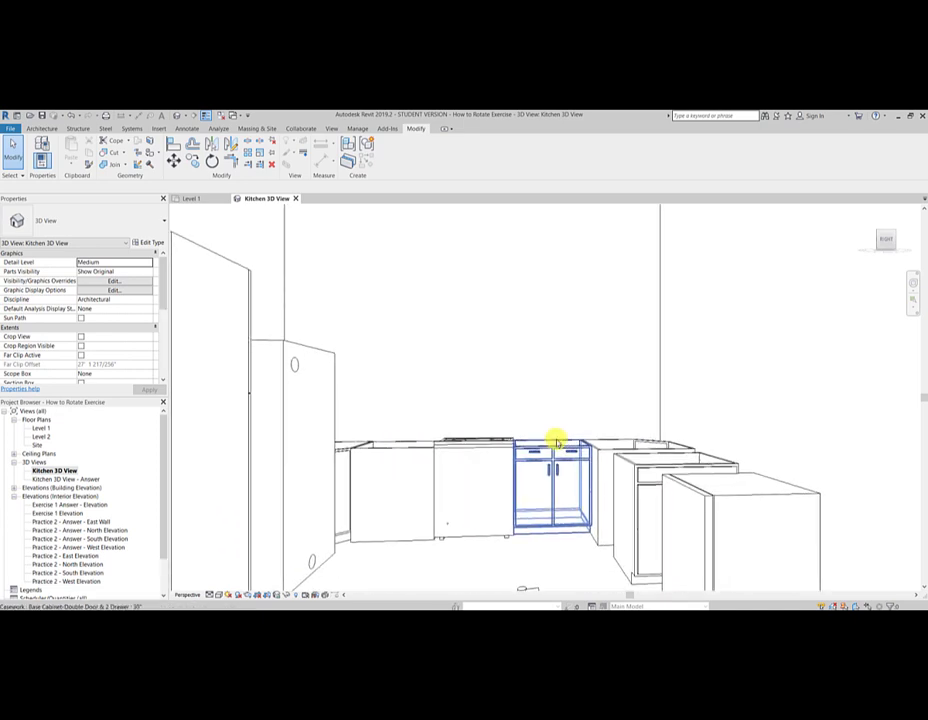
click(195, 198)
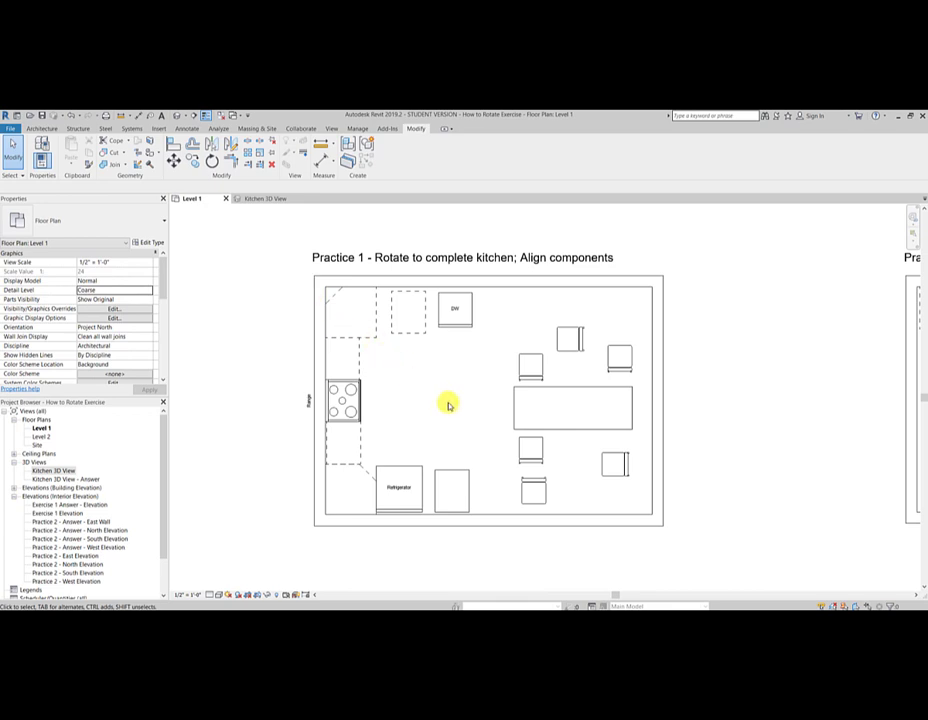
Turn the Range-Electric range around to face into the kitchen
click(358, 401)
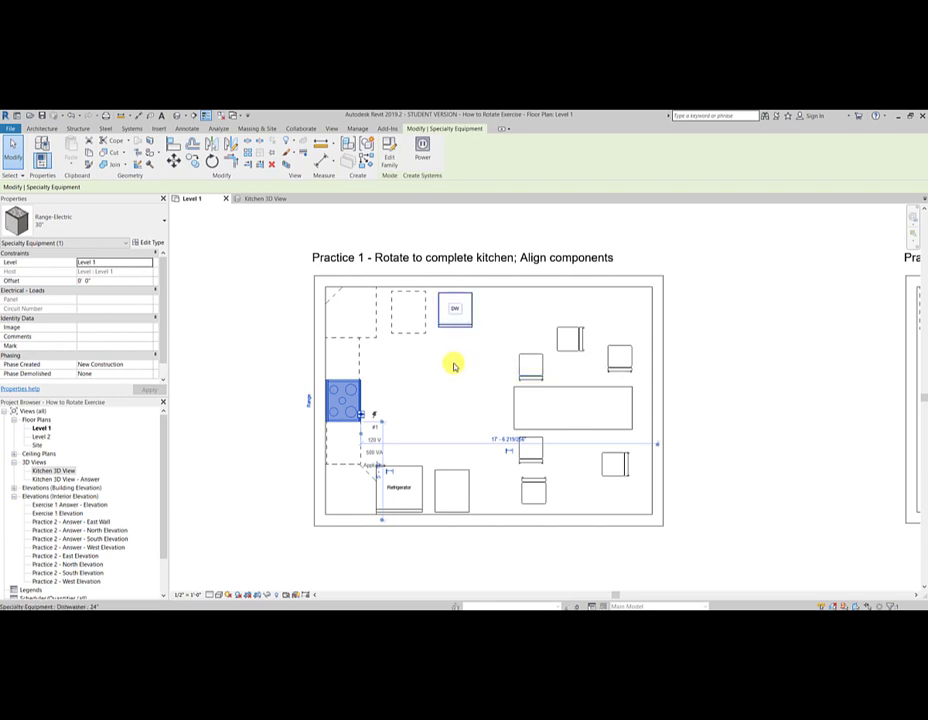
key(space)
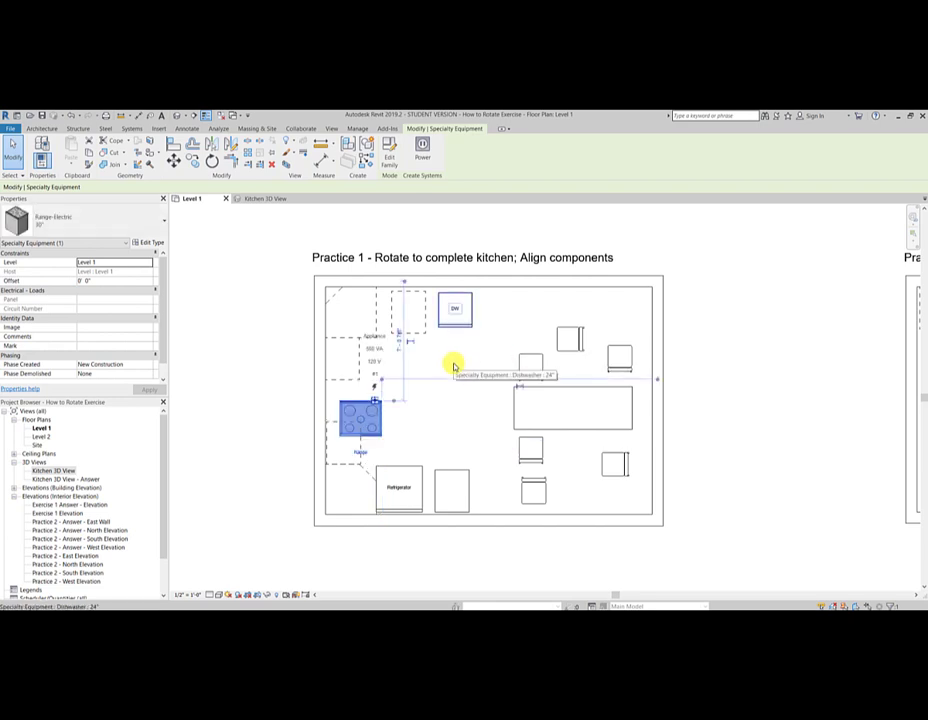
key(space)
scroll(373, 428, up, 3)
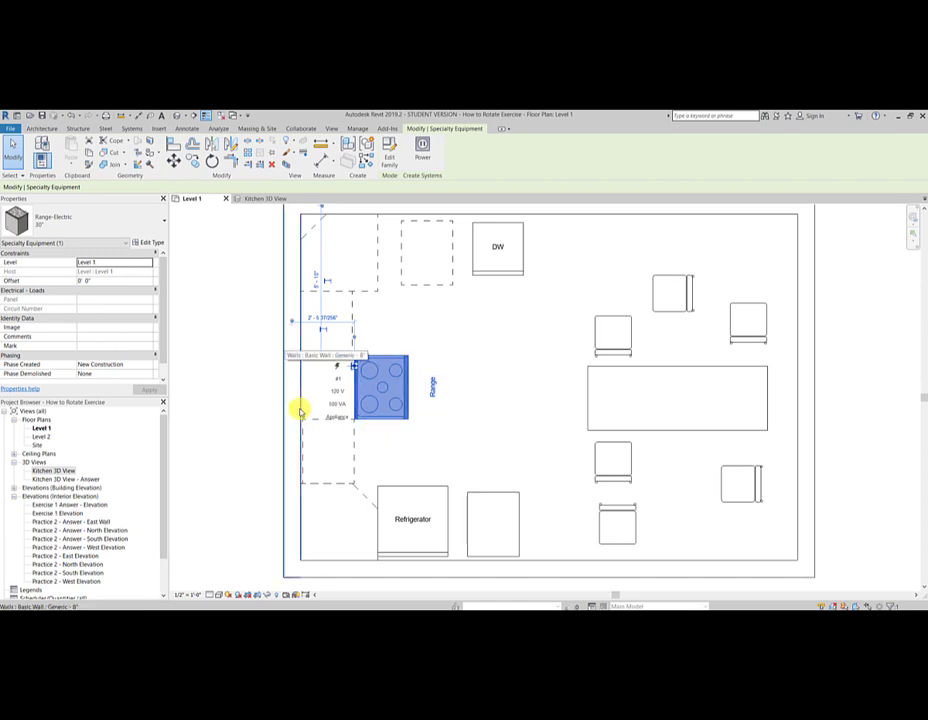
Align the range's back flush against the left kitchen wall
click(175, 145)
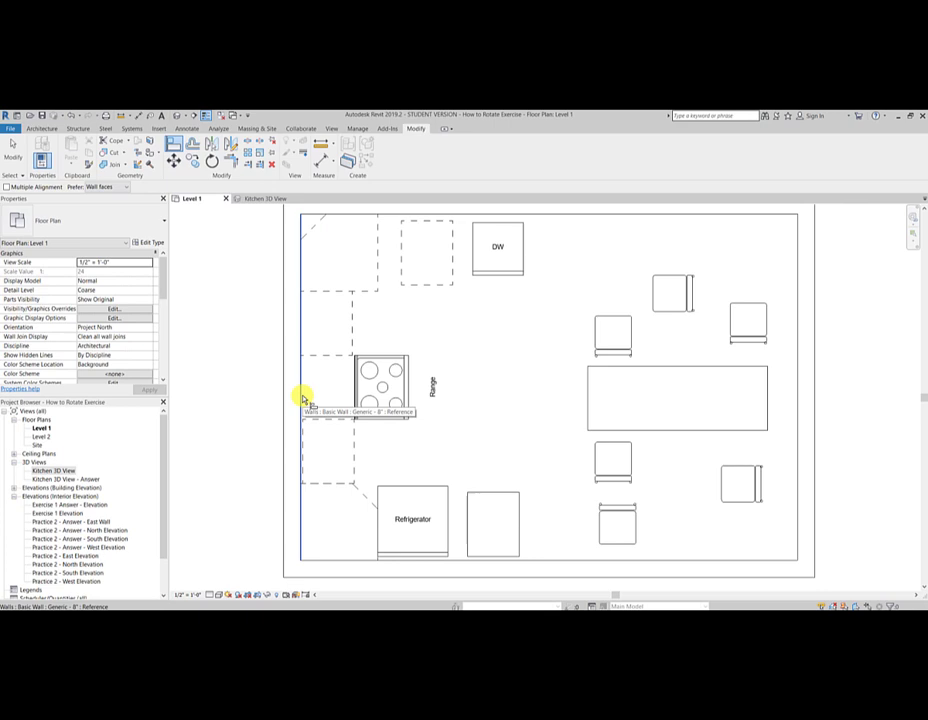
click(305, 400)
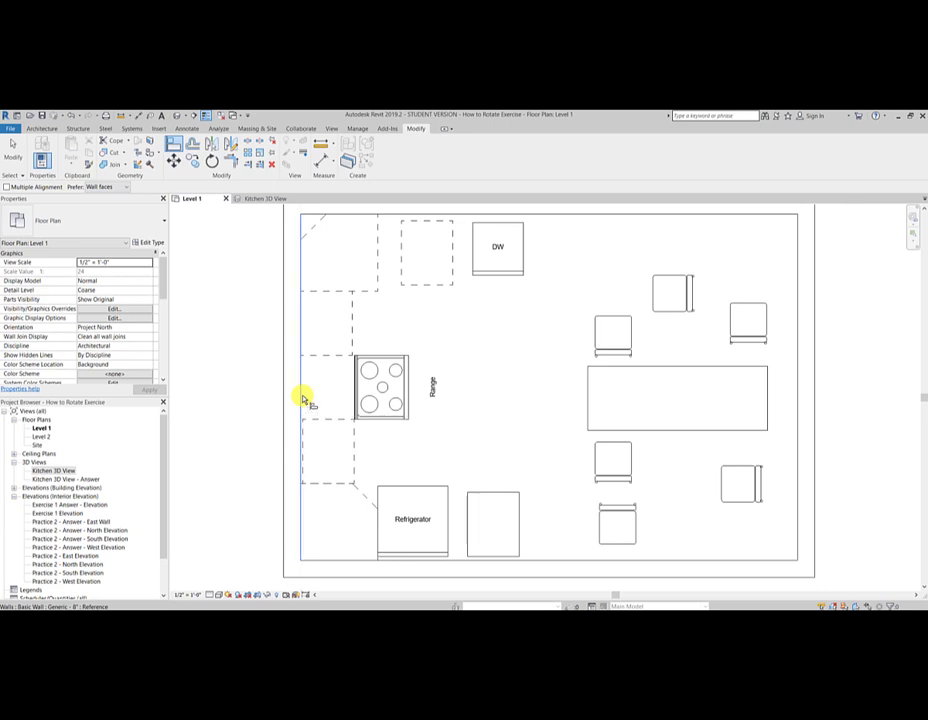
click(356, 404)
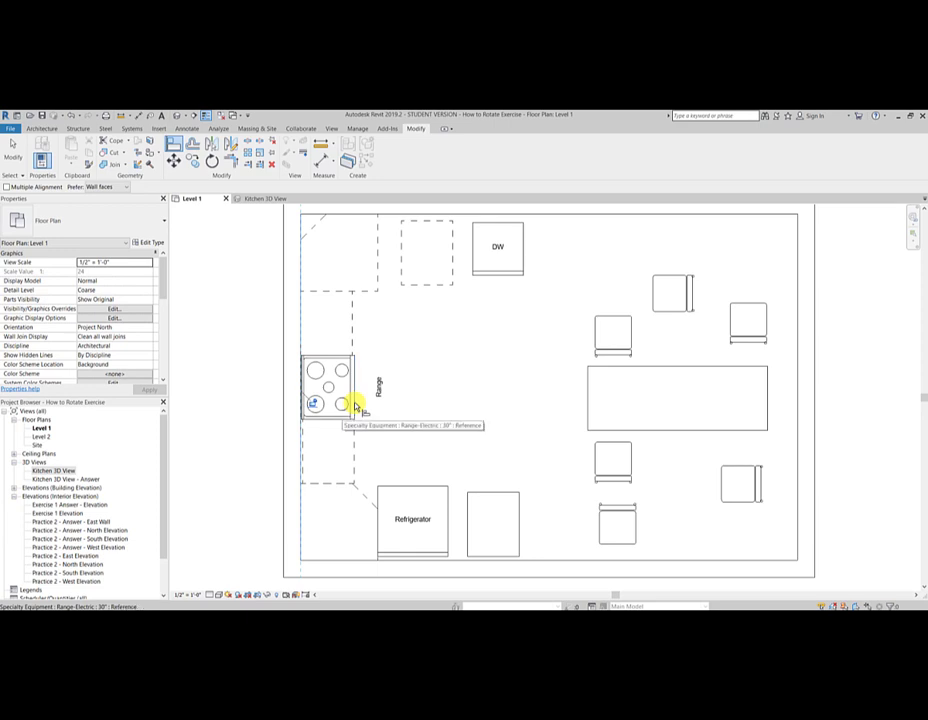
key(Escape)
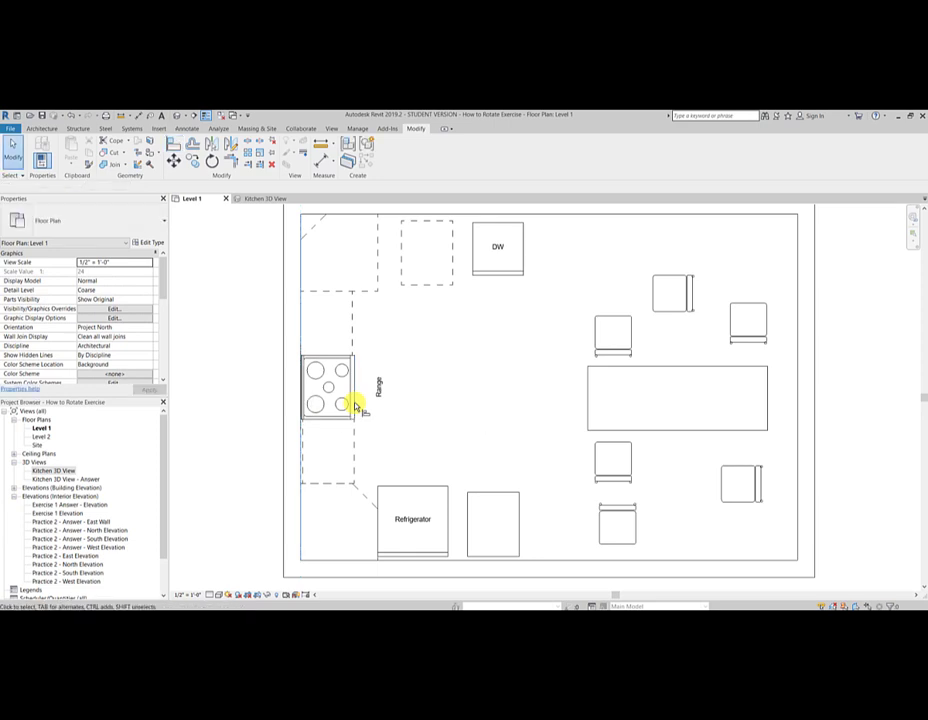
Flip the 30" double-door base cabinet and align its back to the left wall using AL
click(358, 455)
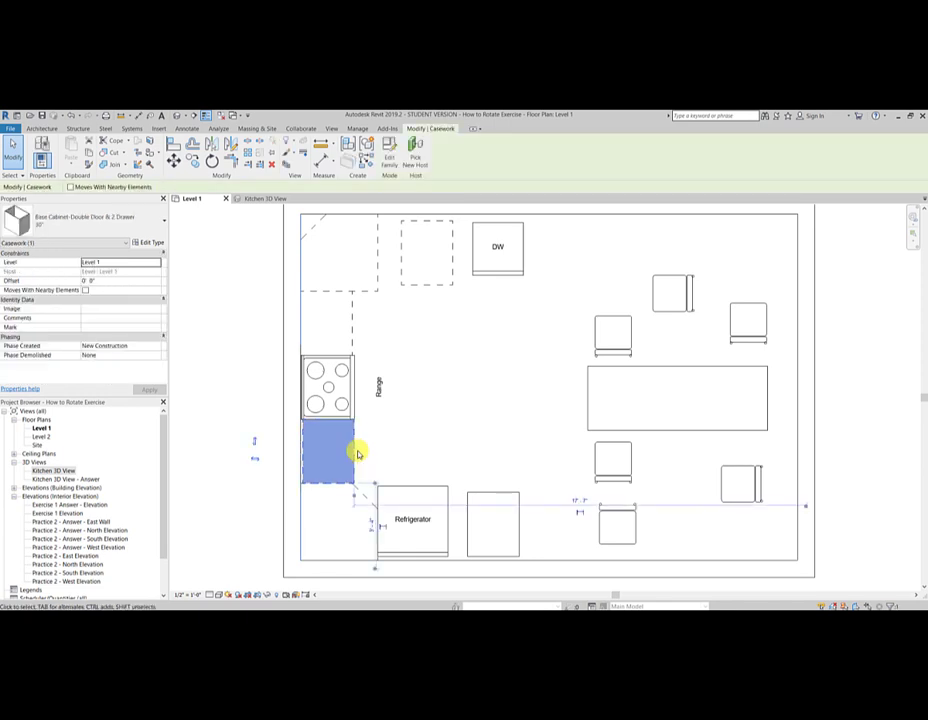
click(255, 459)
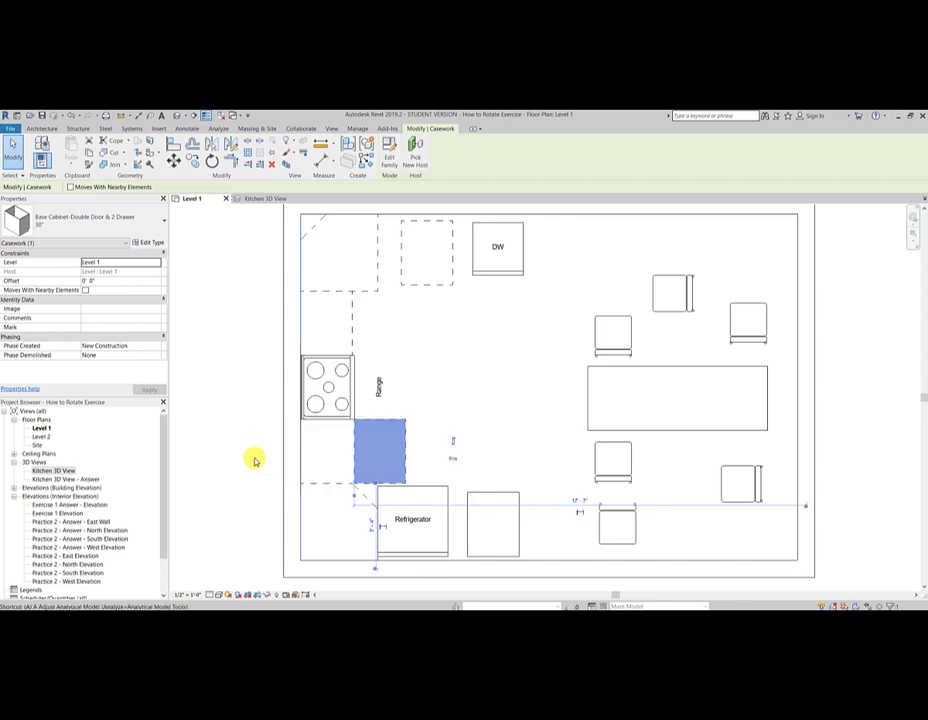
key(a)
key(l)
click(304, 460)
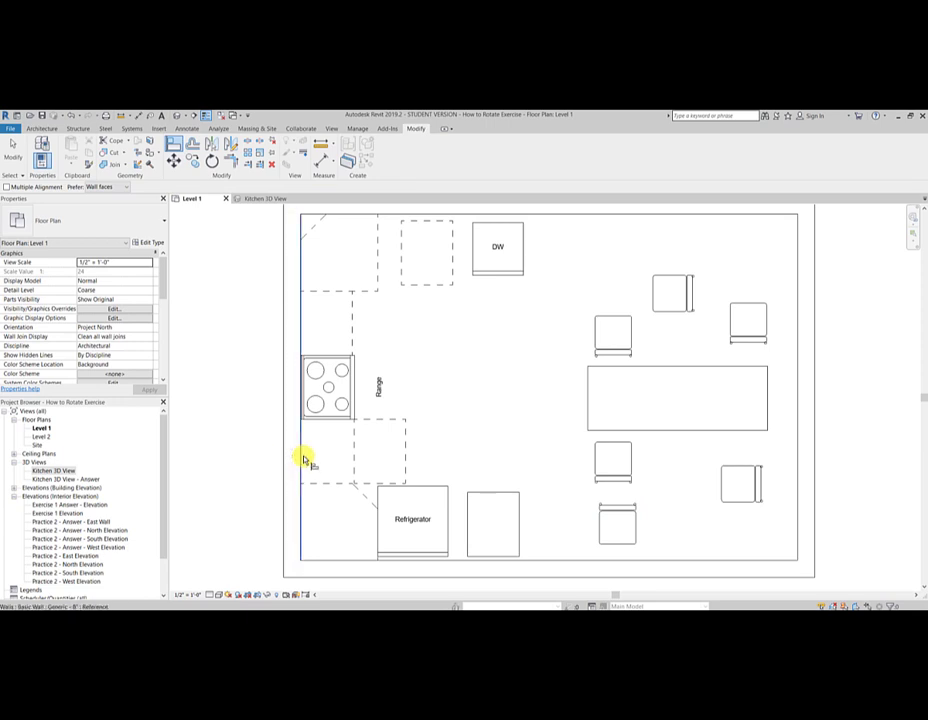
click(356, 452)
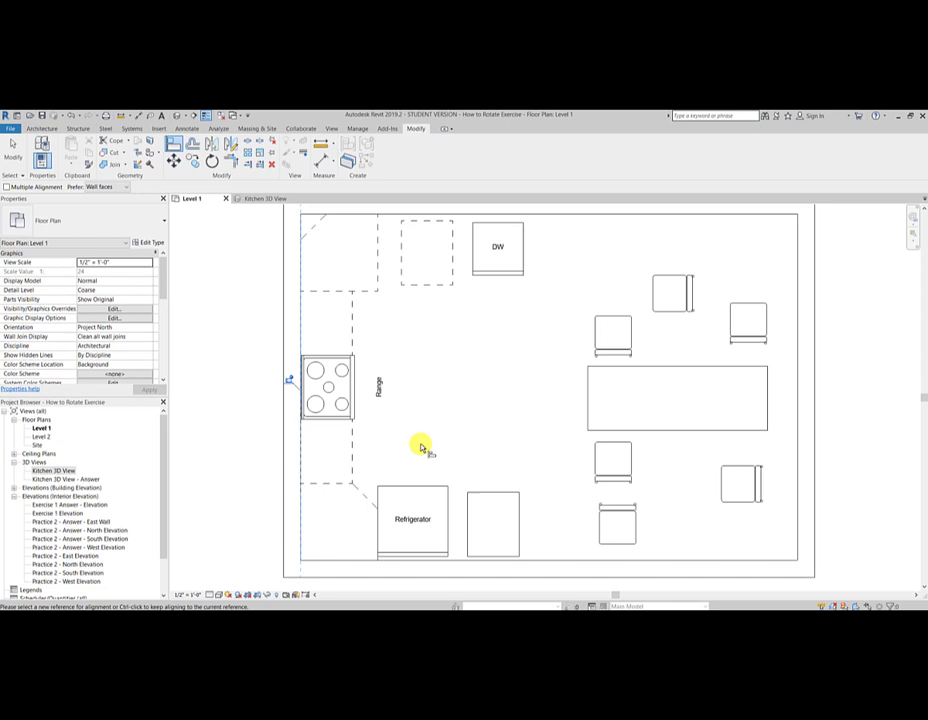
Rotate the 36" angled corner base cabinet 90° so its angled front faces the kitchen
key(Escape)
key(Escape)
click(377, 294)
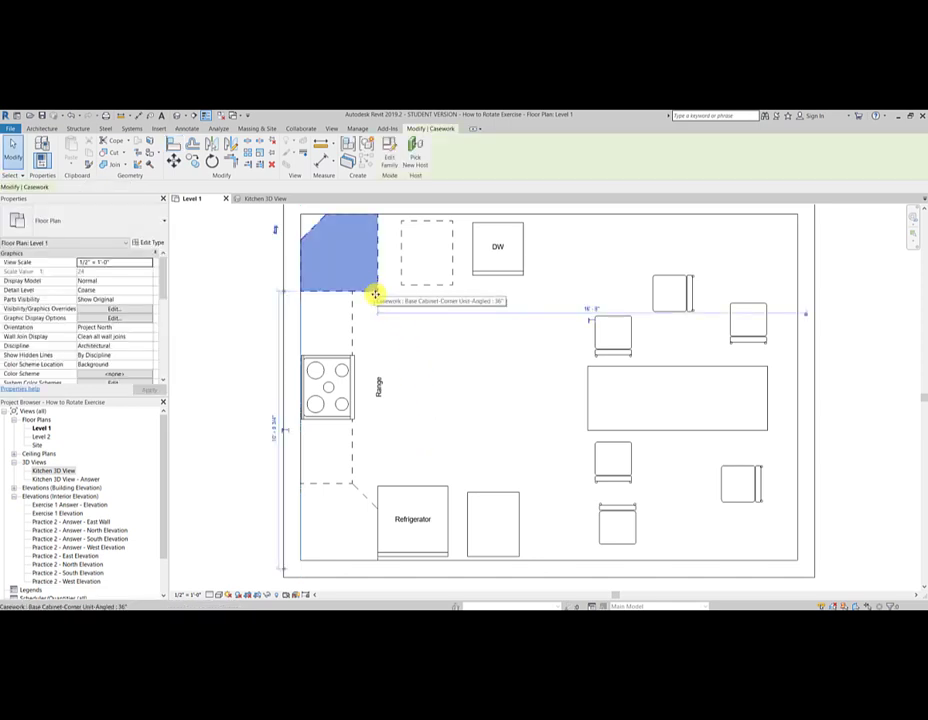
click(409, 378)
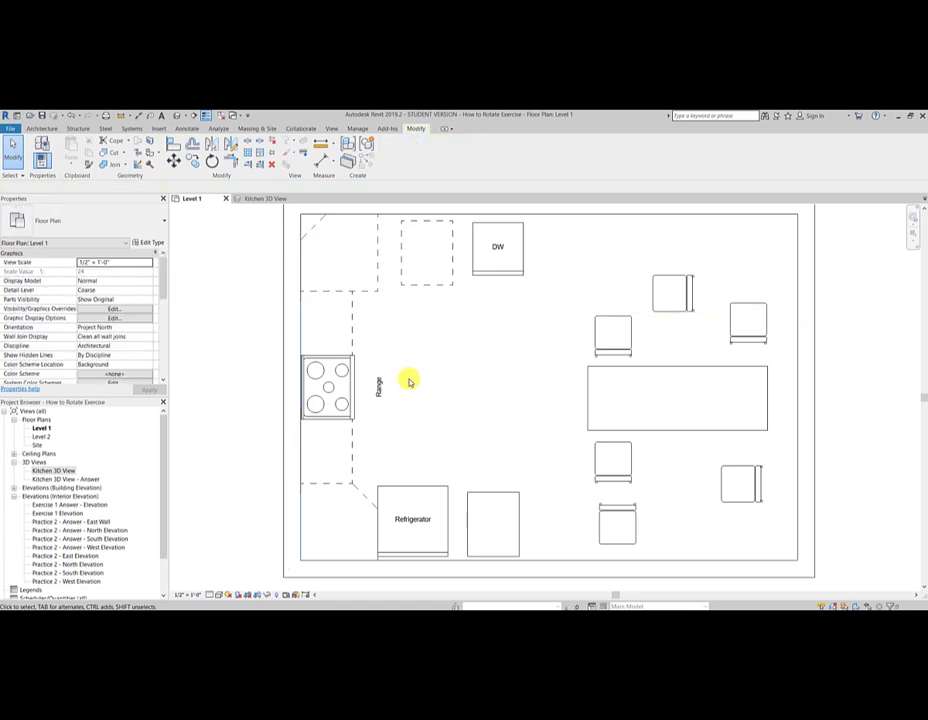
click(325, 285)
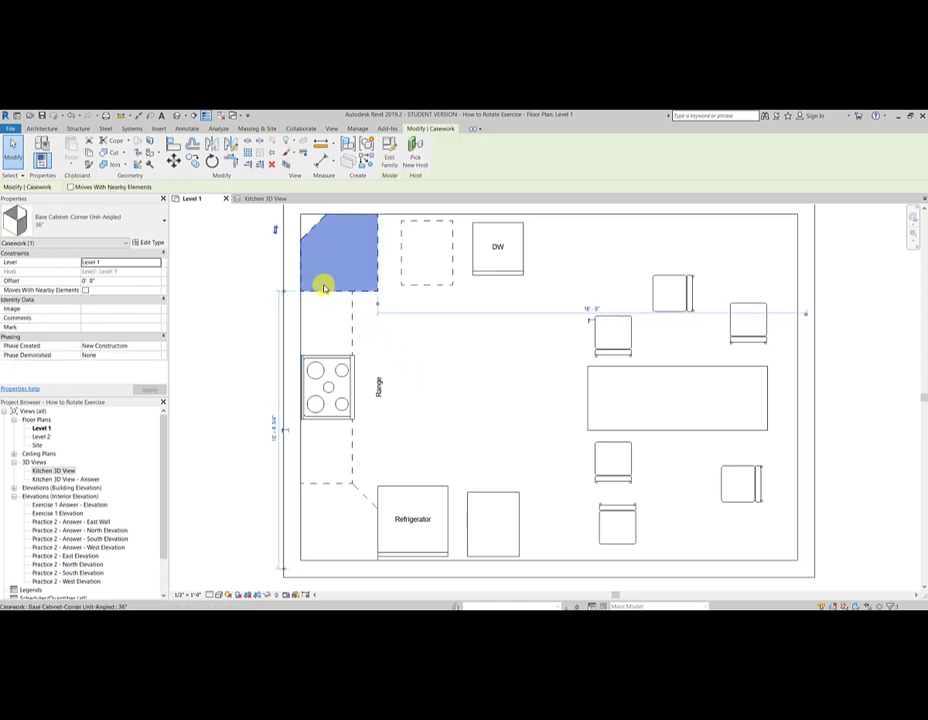
click(212, 163)
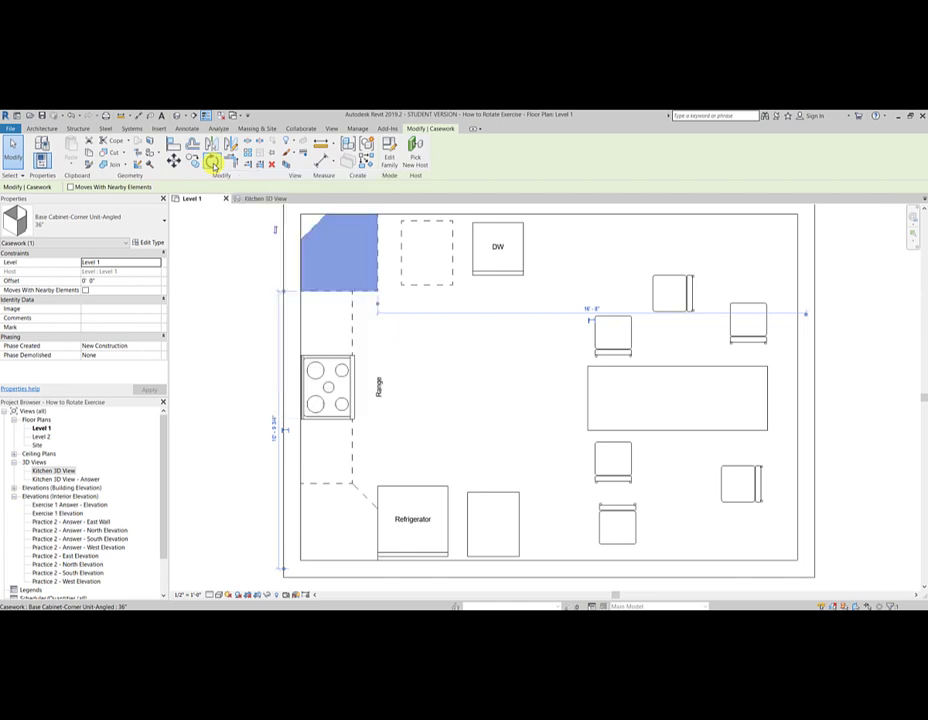
click(341, 345)
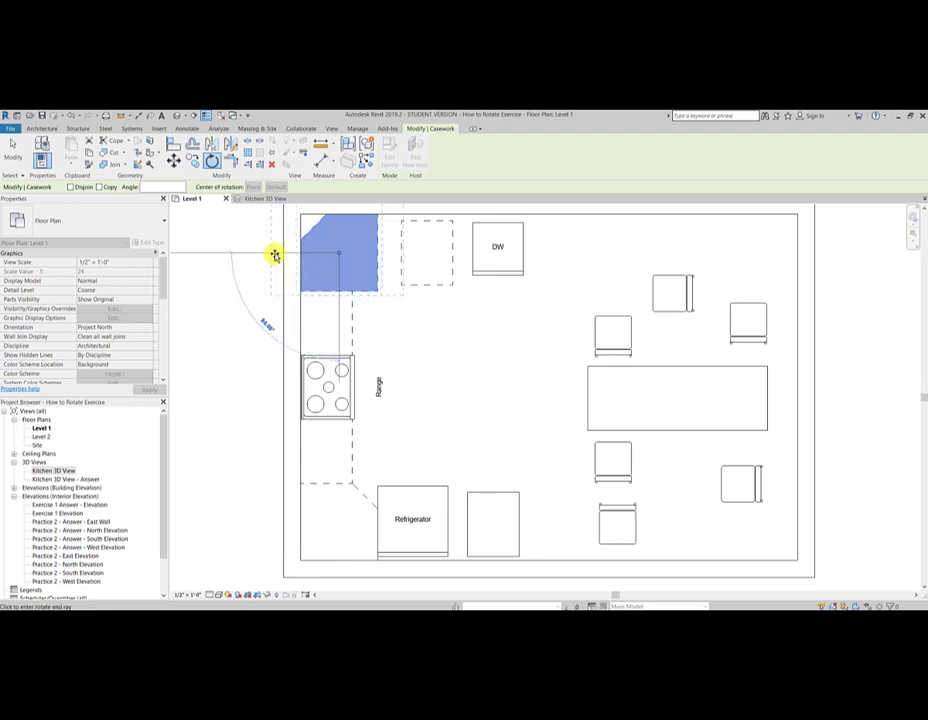
text(90)
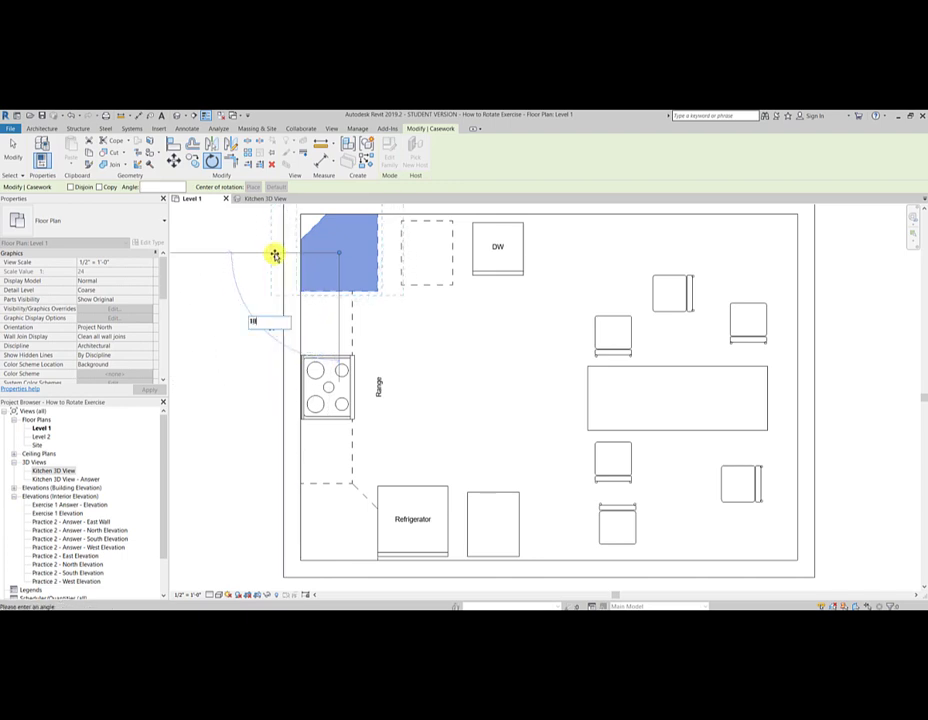
key(Return)
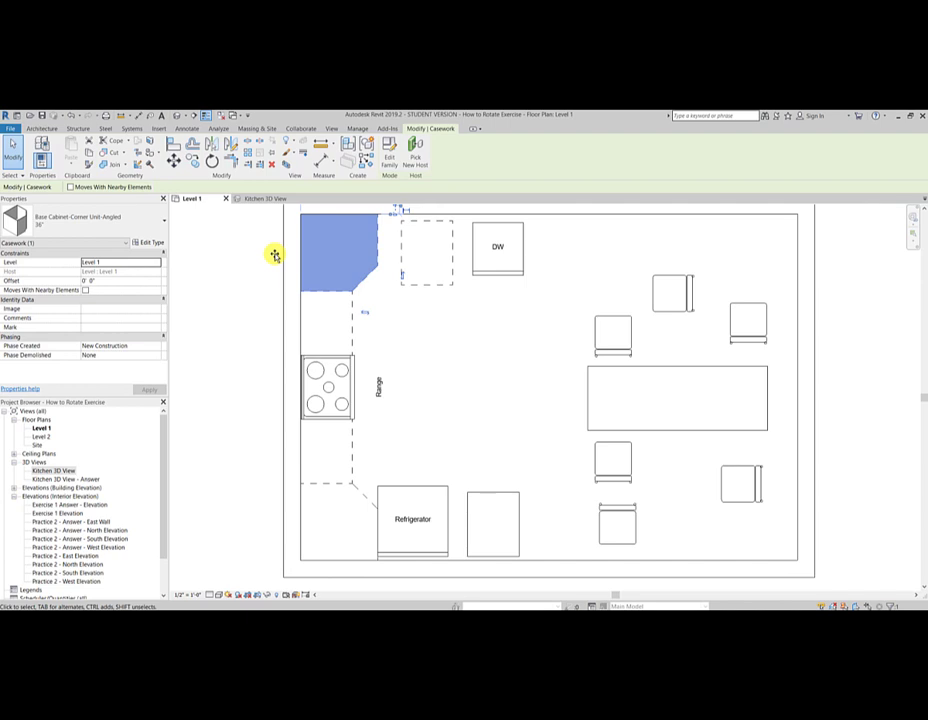
Undo the sink base cabinet's last move and rotate it a quarter turn
click(440, 279)
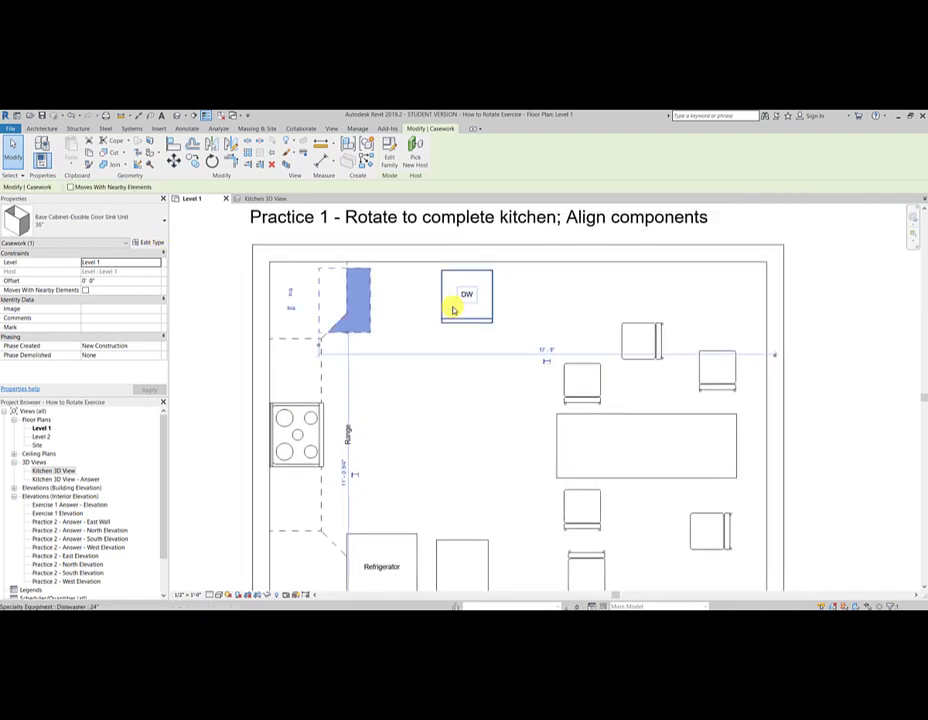
key(ctrl+z)
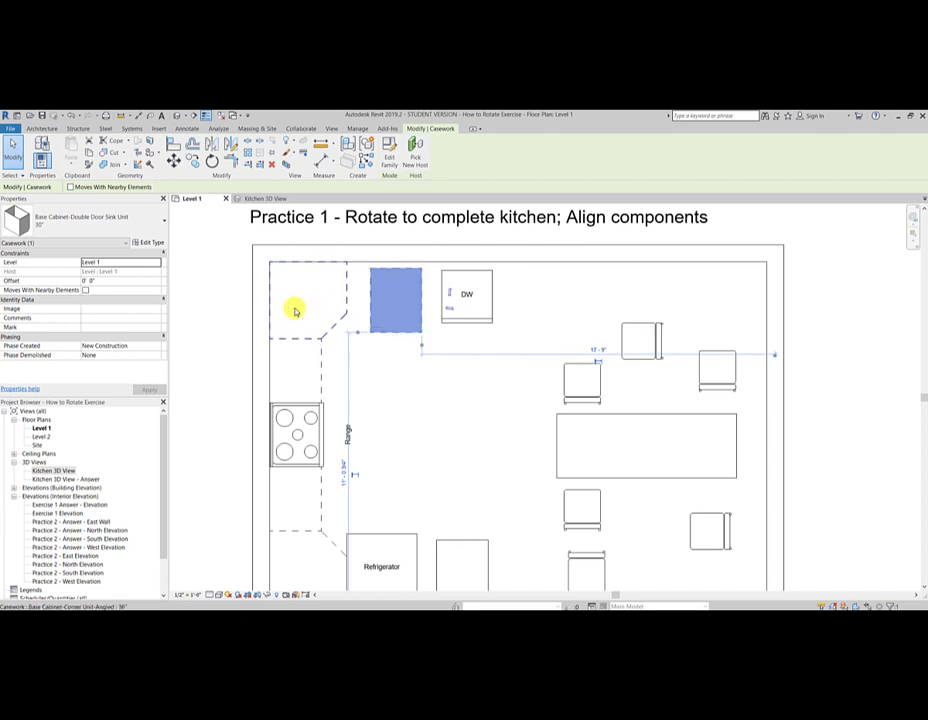
click(212, 161)
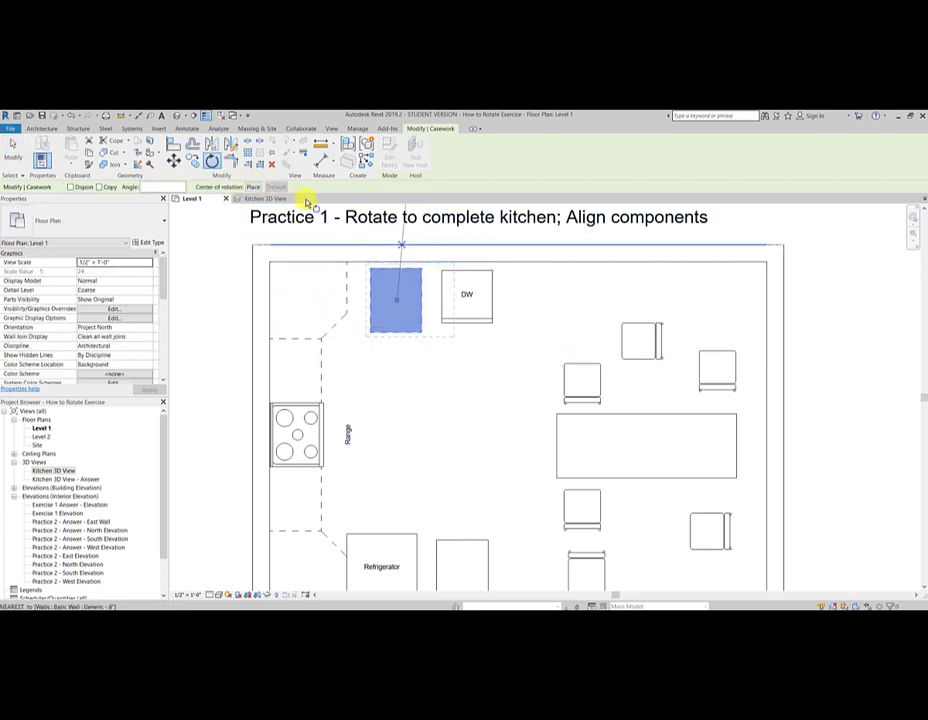
click(394, 238)
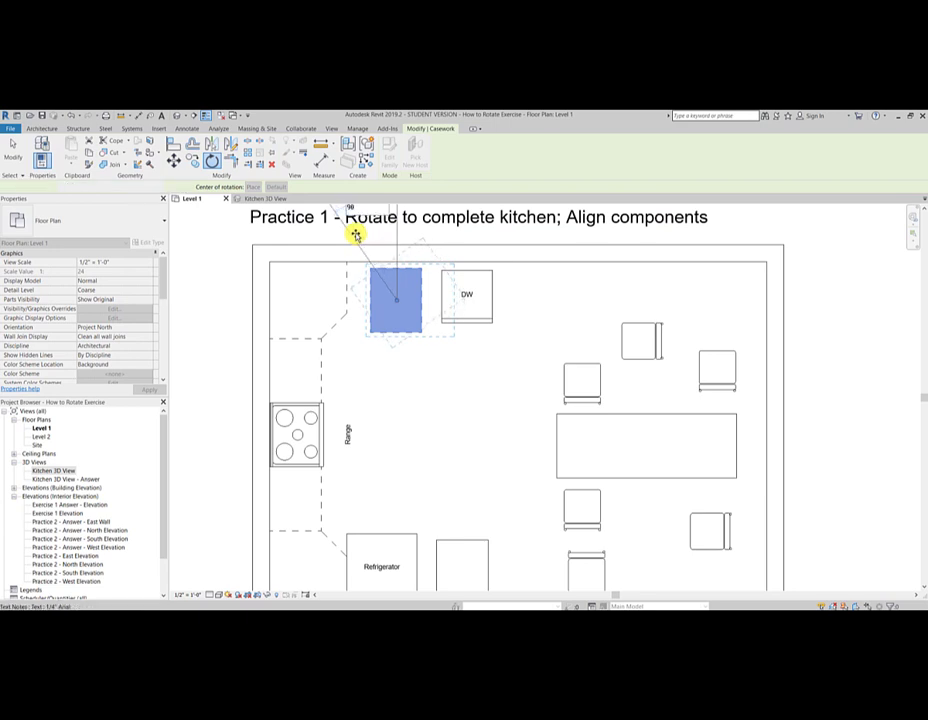
click(355, 235)
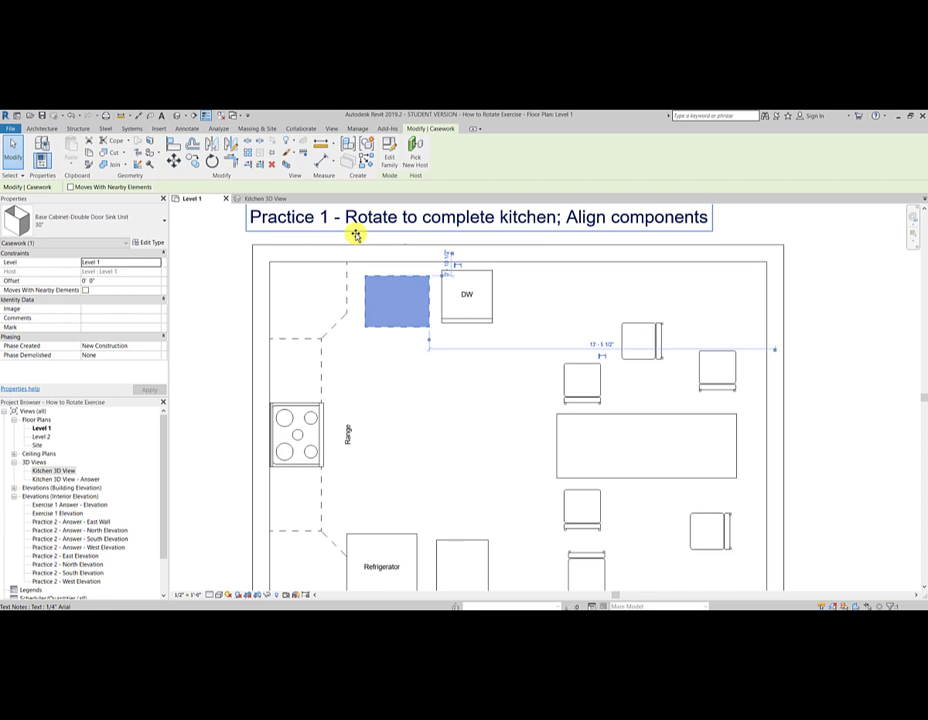
Align the sink base cabinet flush with the top wall
click(174, 145)
click(400, 266)
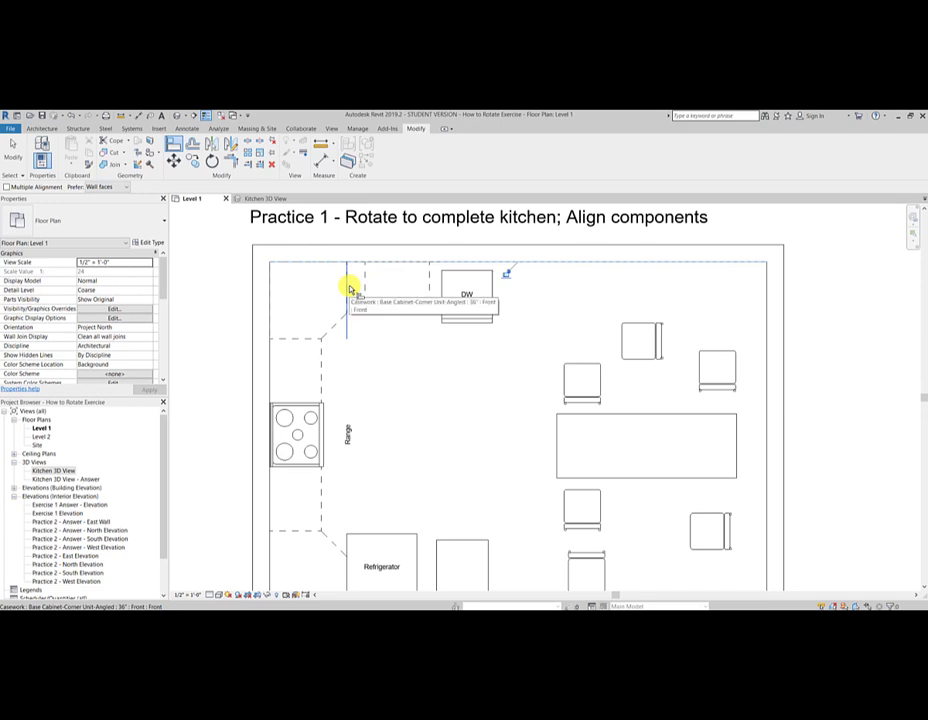
click(366, 293)
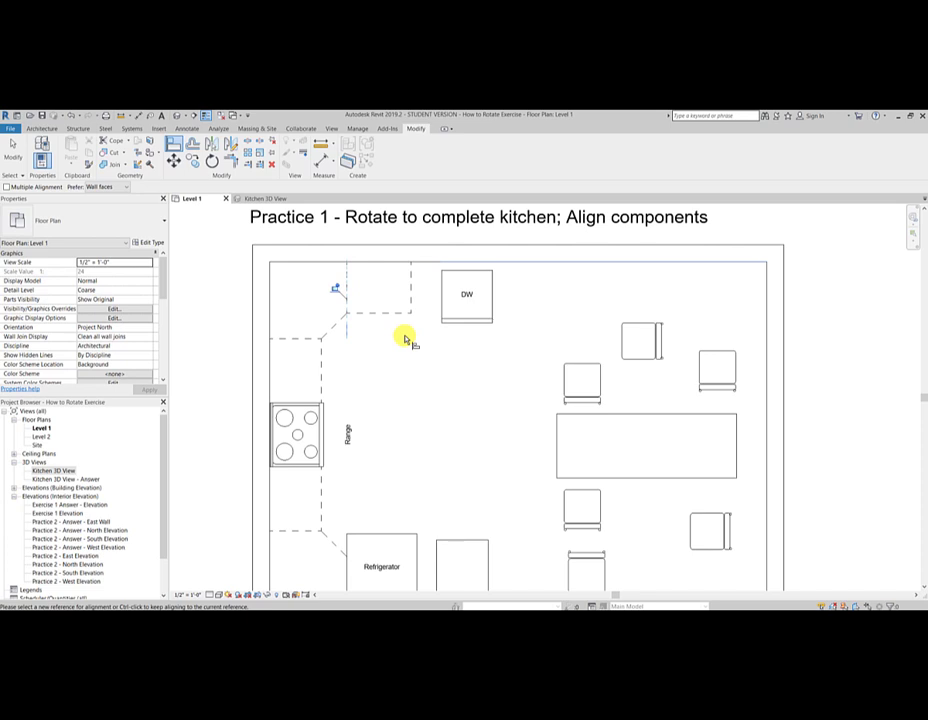
Align the 24" dishwasher's top edge to the top wall and its left edge to the cabinet
click(435, 263)
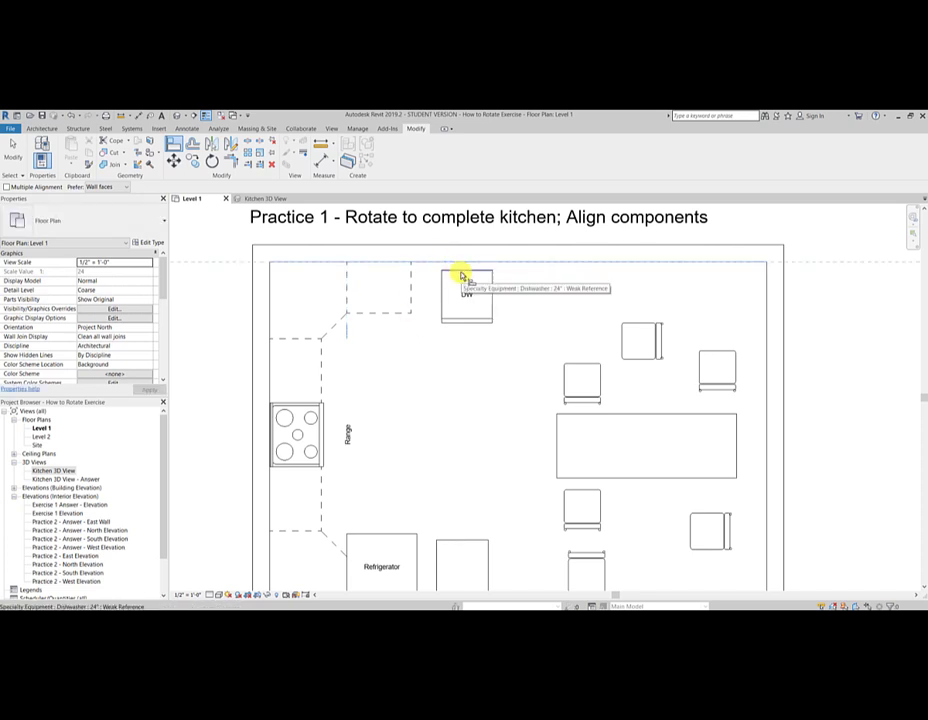
click(461, 275)
click(412, 290)
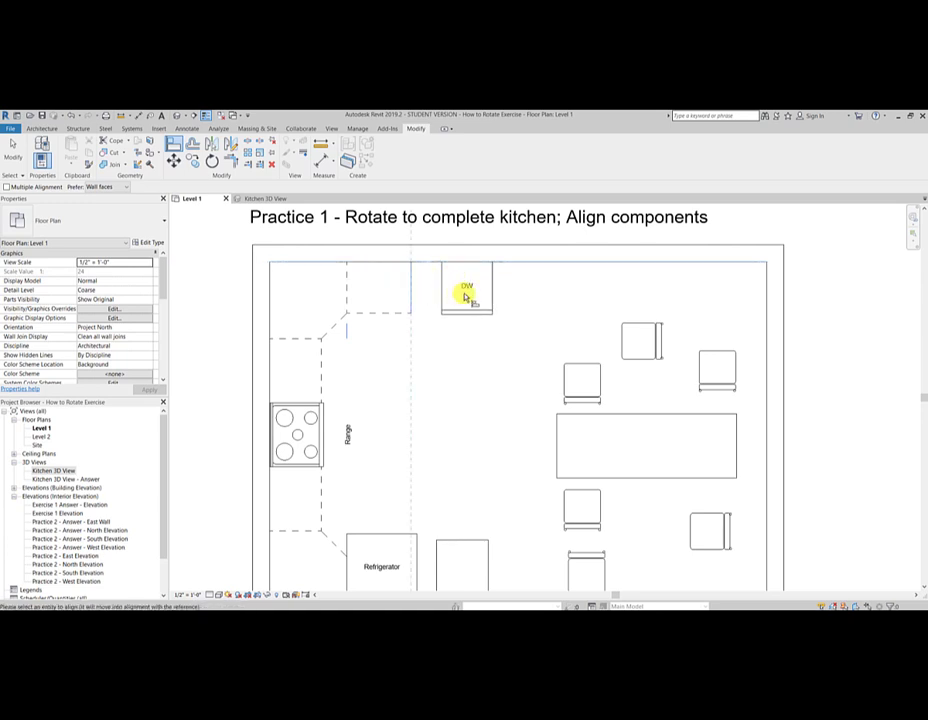
click(465, 297)
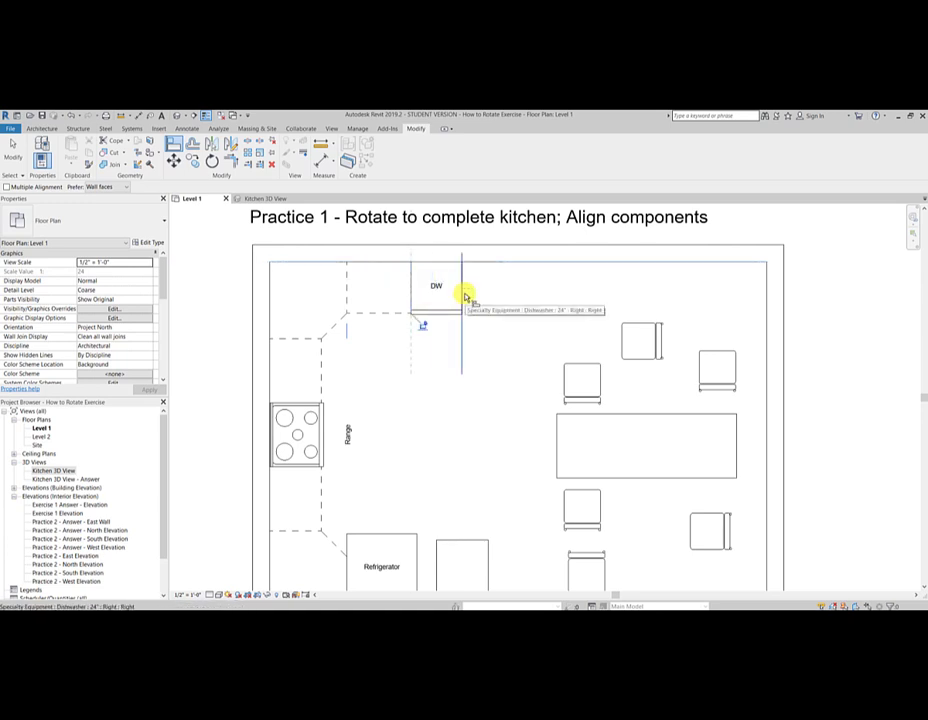
Rotate the 30" double-door sink base cabinet beside the dishwasher into place, then view it in Kitchen 3D
click(275, 199)
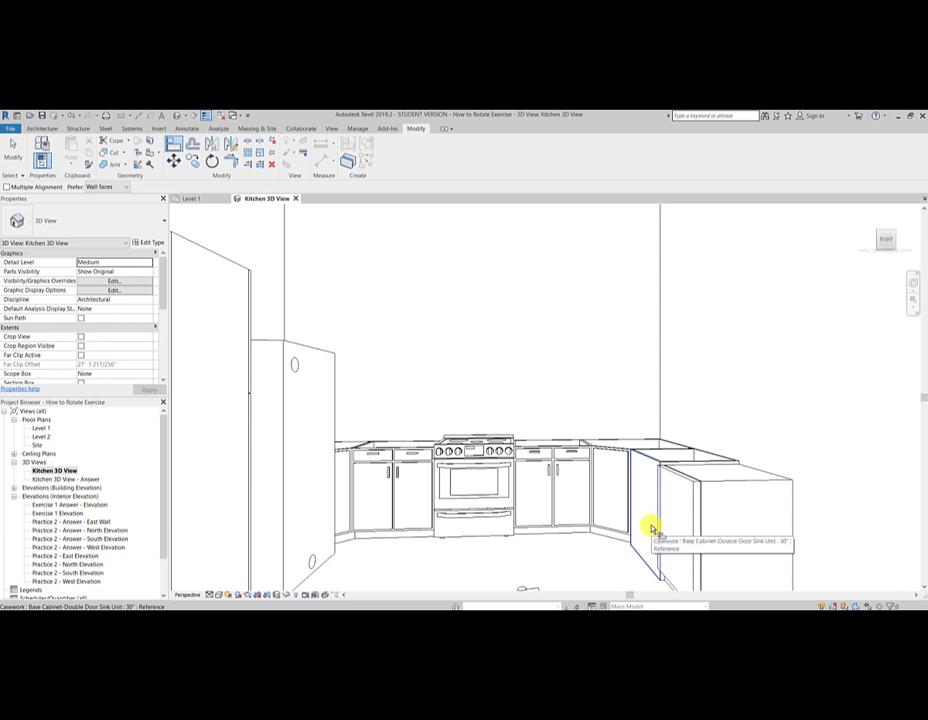
click(190, 199)
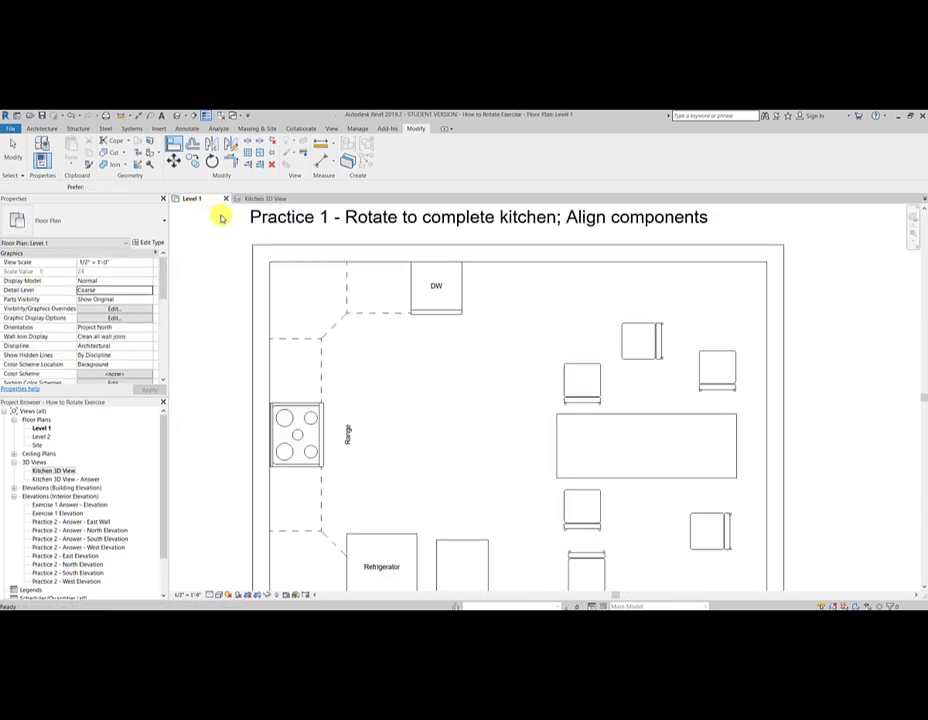
click(372, 313)
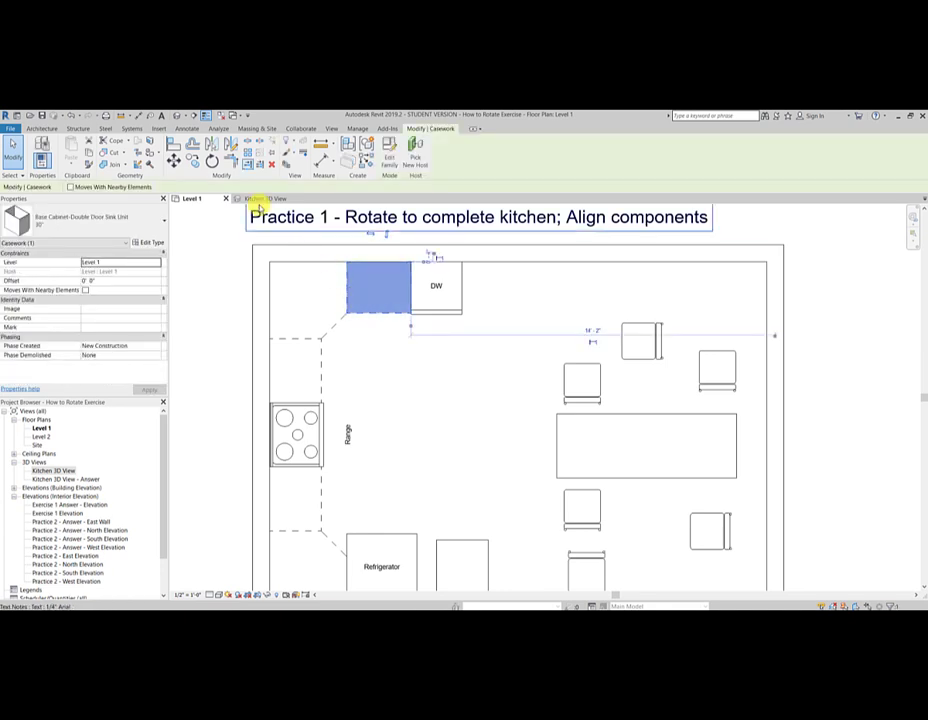
click(212, 161)
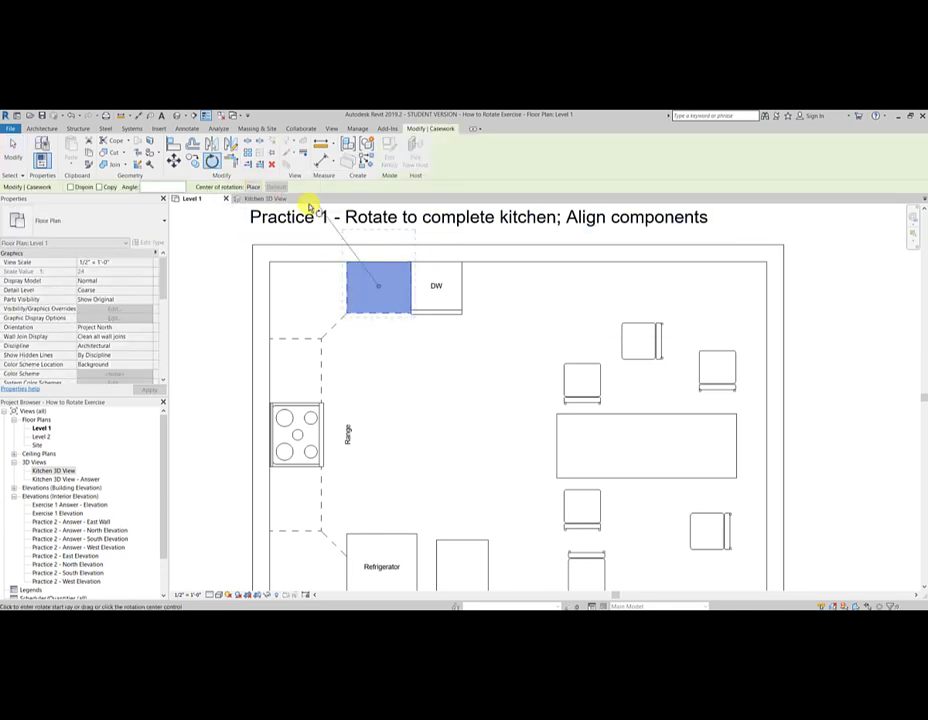
click(380, 237)
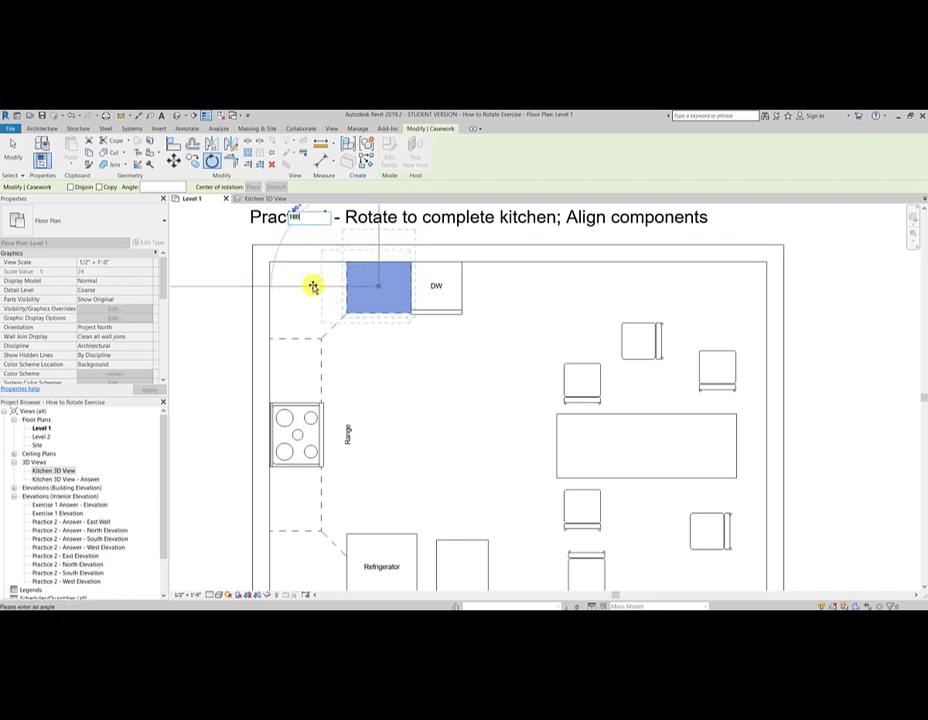
click(313, 287)
click(258, 200)
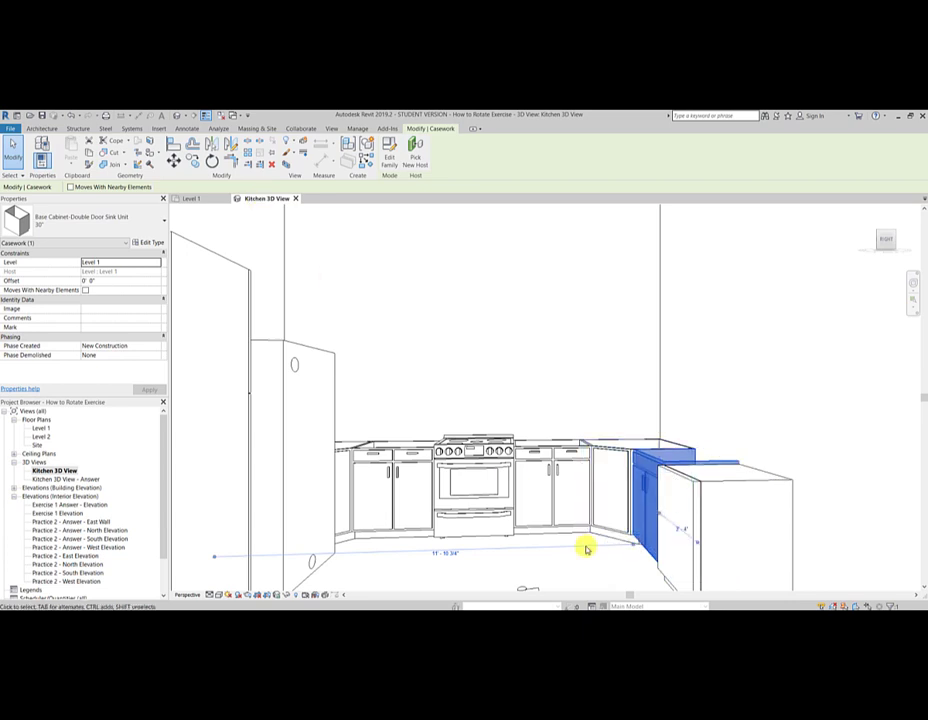
Rotate the side-by-side refrigerator 180° on the Level 1 plan with the RO command
click(325, 495)
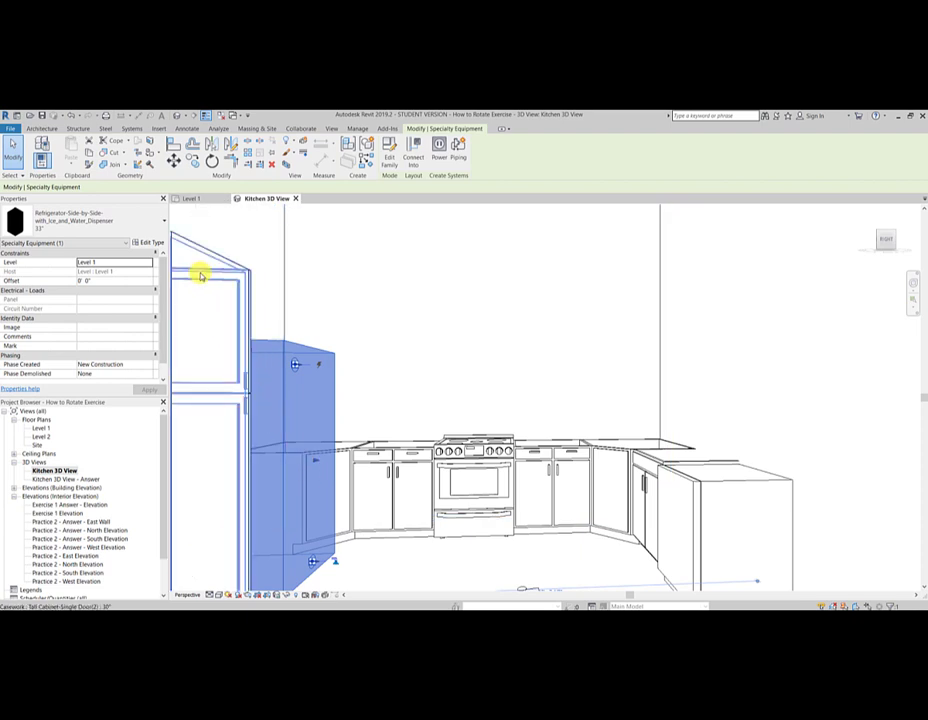
key(ctrl+Tab)
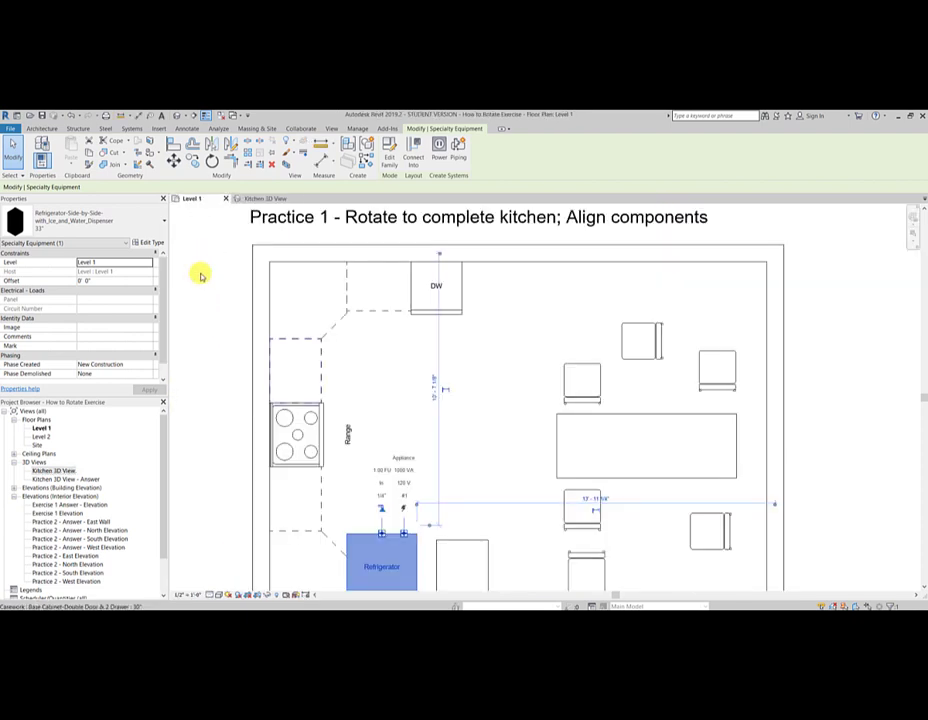
middle_drag(387, 595, 356, 481)
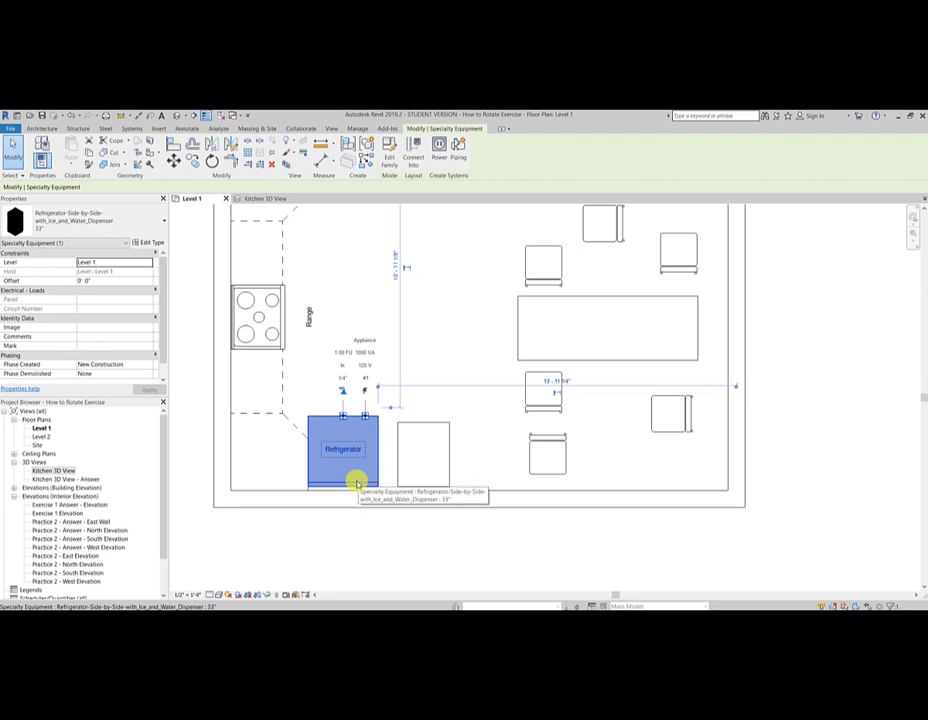
key(r)
key(o)
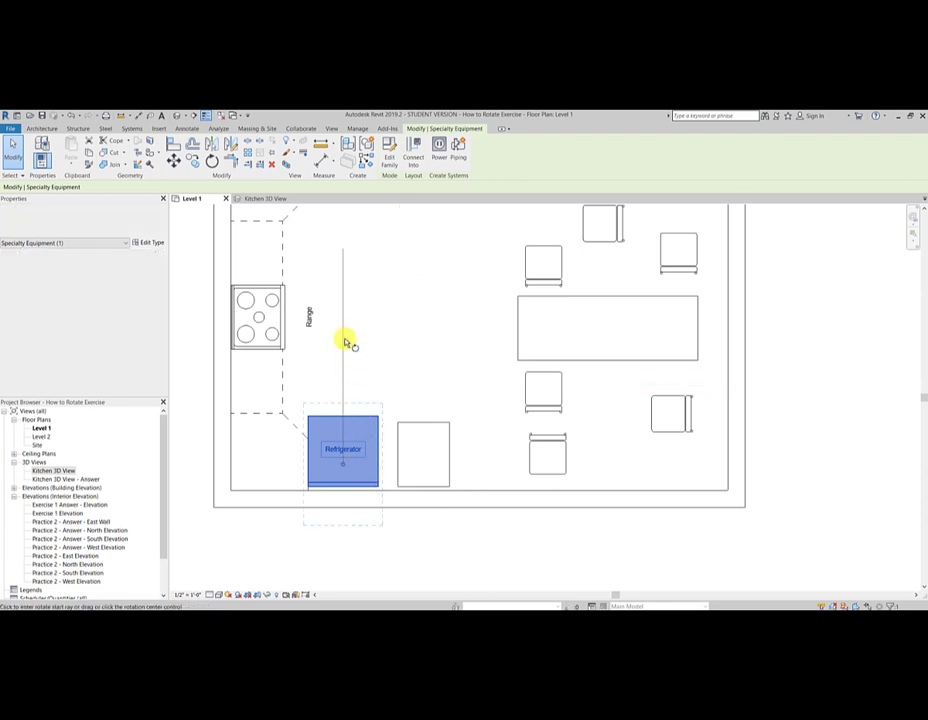
click(344, 332)
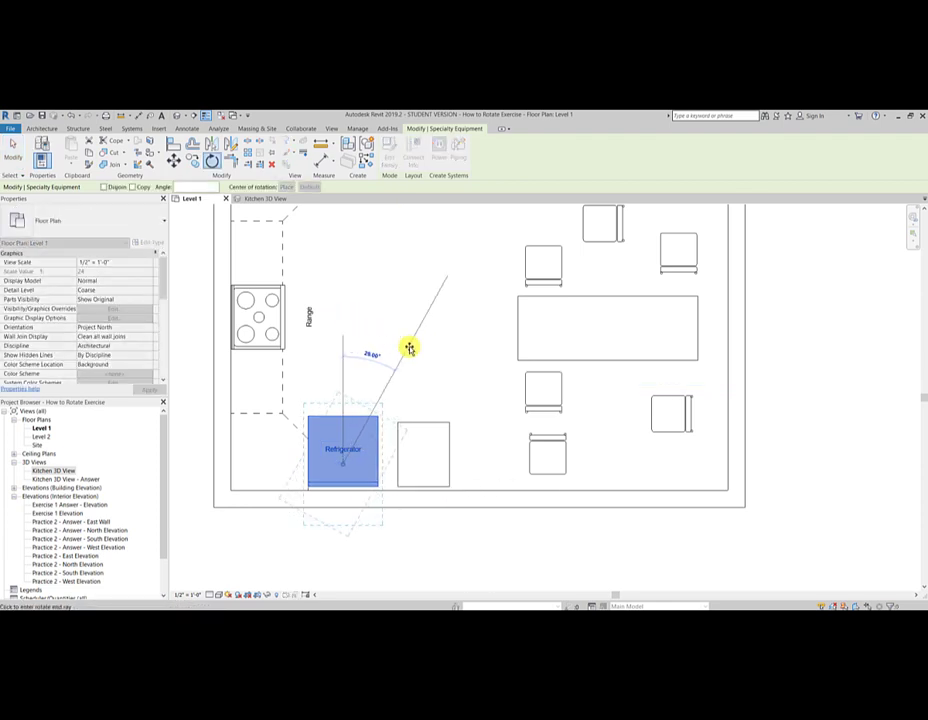
text(180)
key(Return)
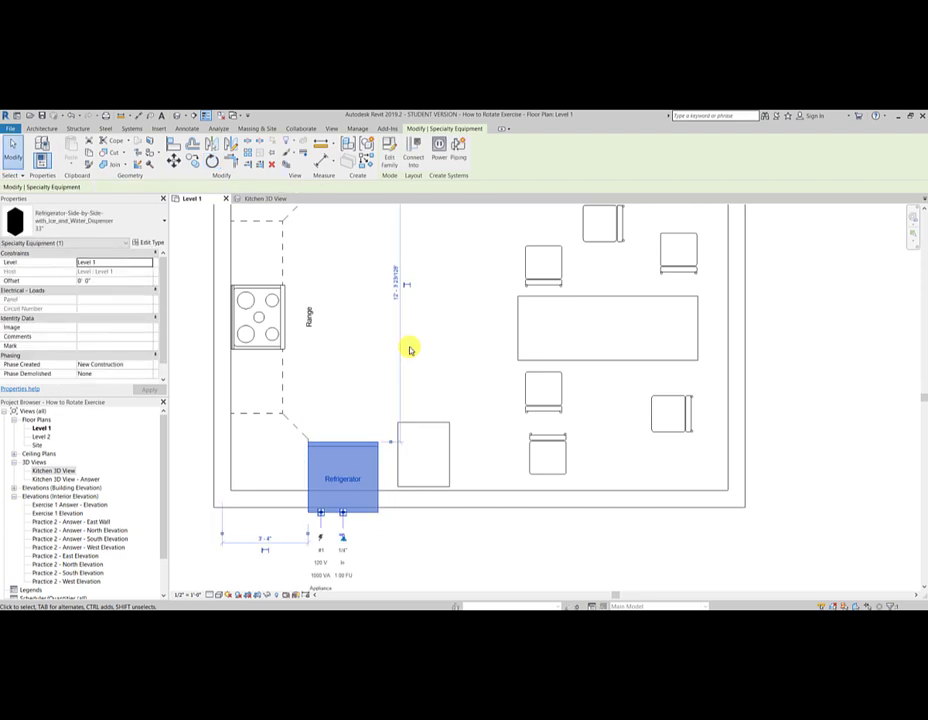
Align the refrigerator's back flush with the bottom wall's inner face
key(a)
key(l)
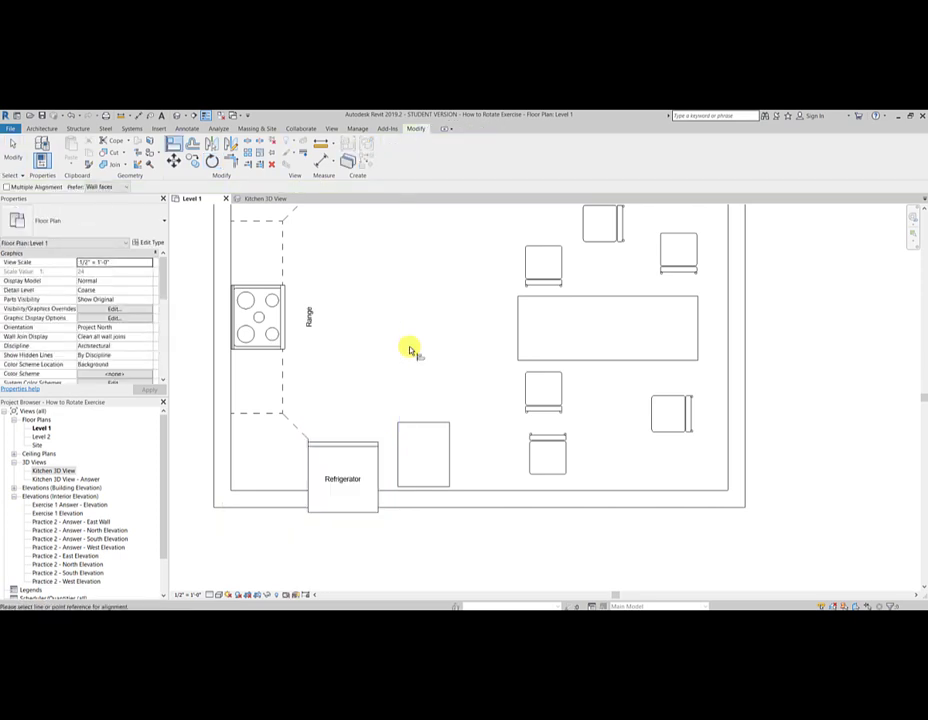
click(390, 491)
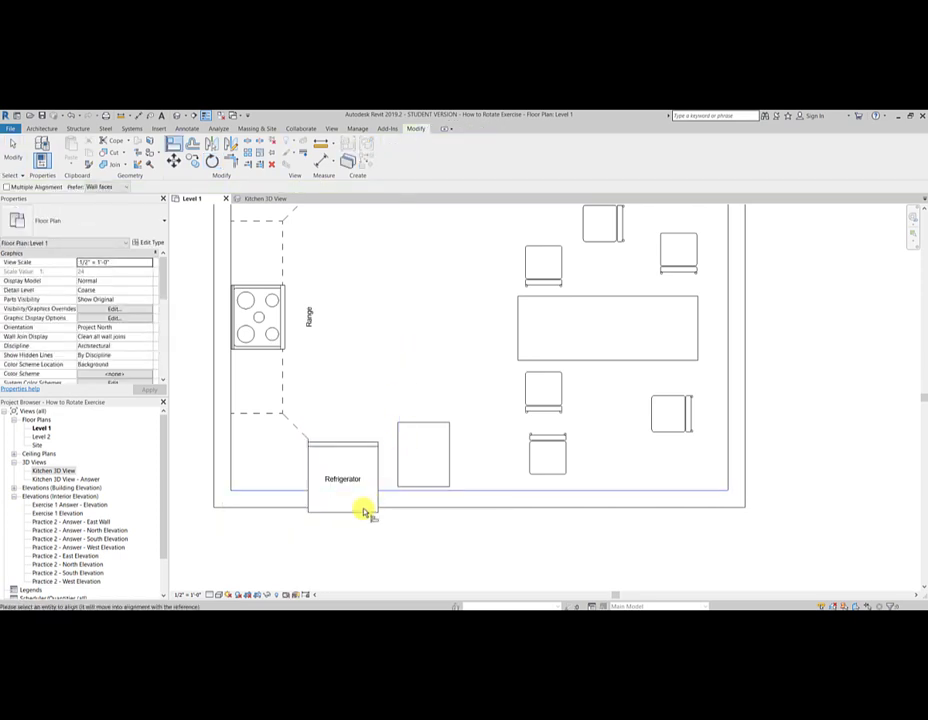
click(364, 511)
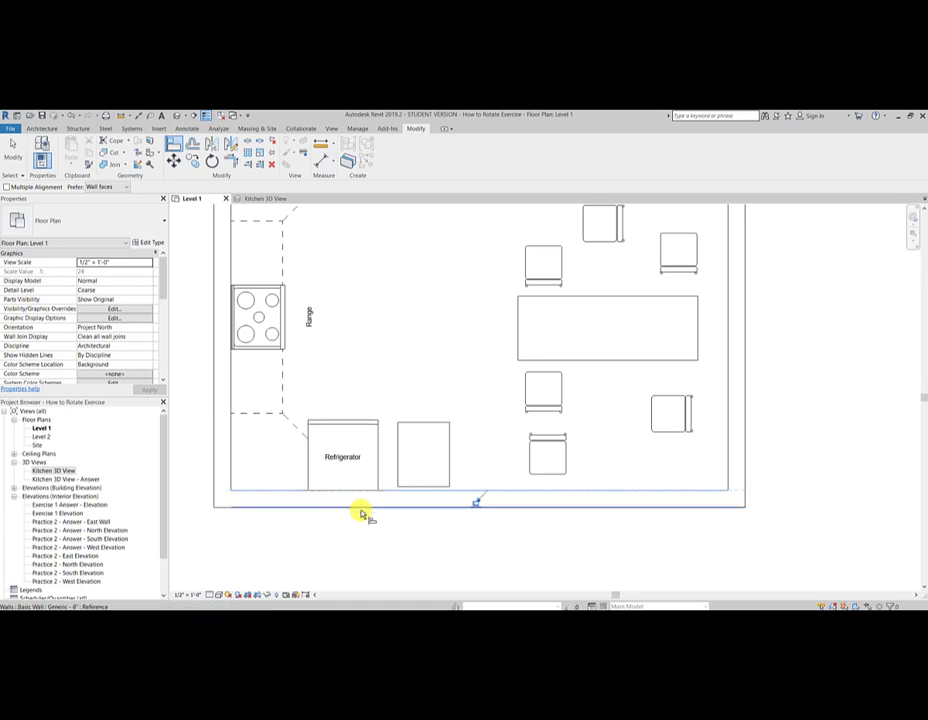
key(Escape)
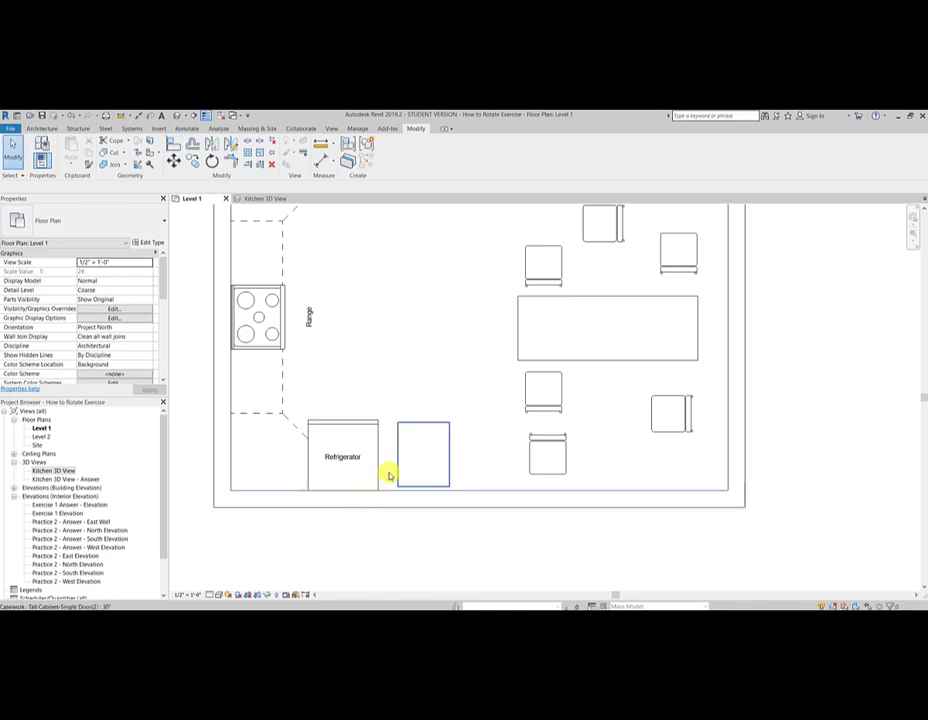
Rotate the 30" tall cabinet next to the refrigerator by 90°
click(425, 425)
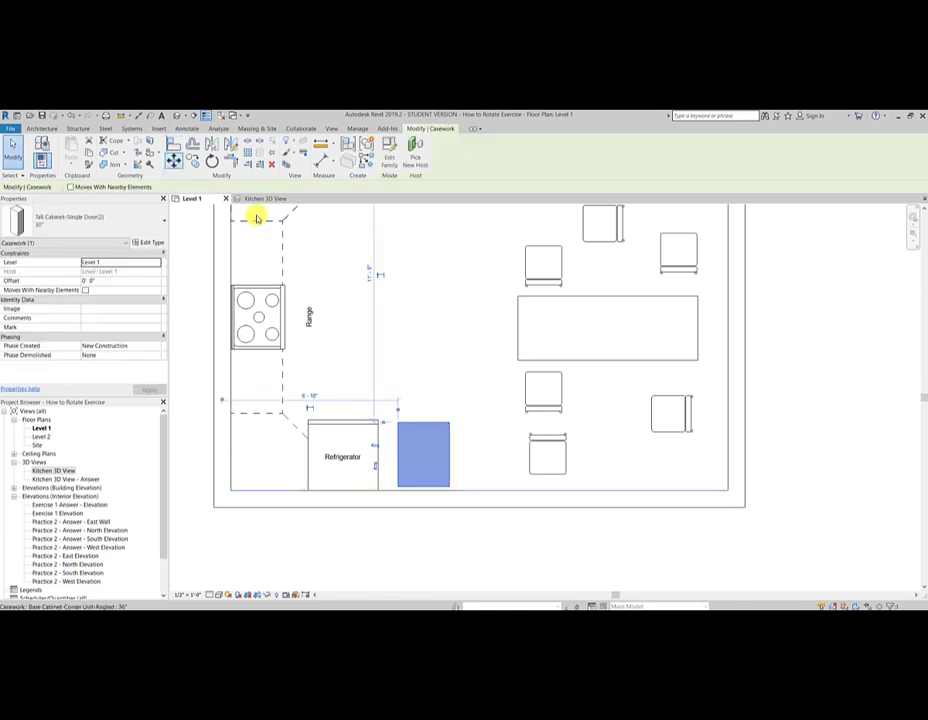
click(212, 160)
click(422, 328)
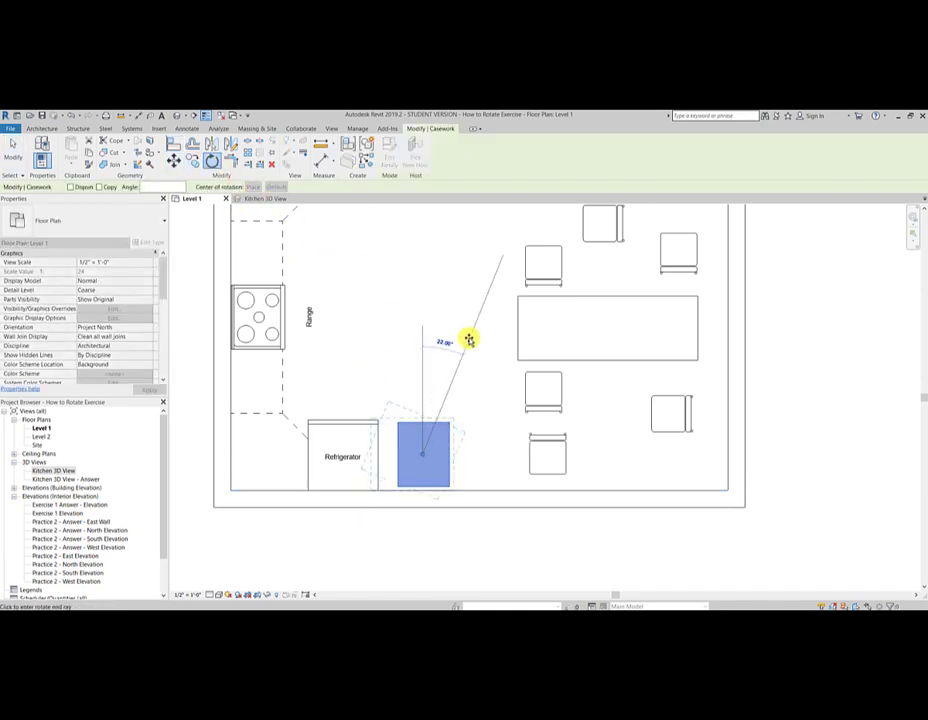
text(90)
key(Return)
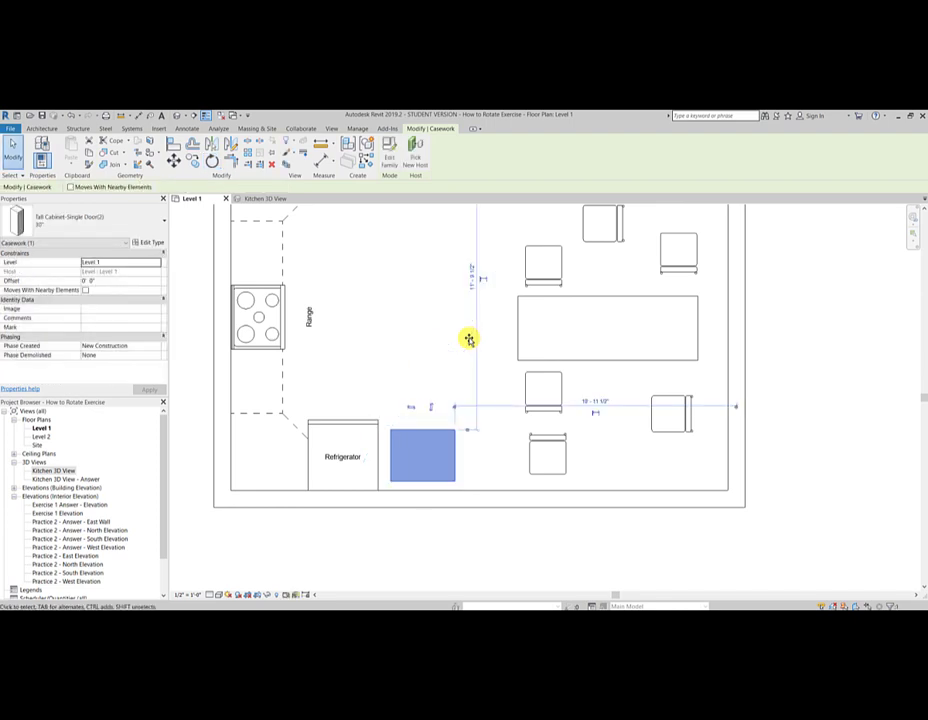
Align the tall cabinet to the refrigerator's right edge and flush with the bottom wall's inner line
click(174, 144)
click(379, 458)
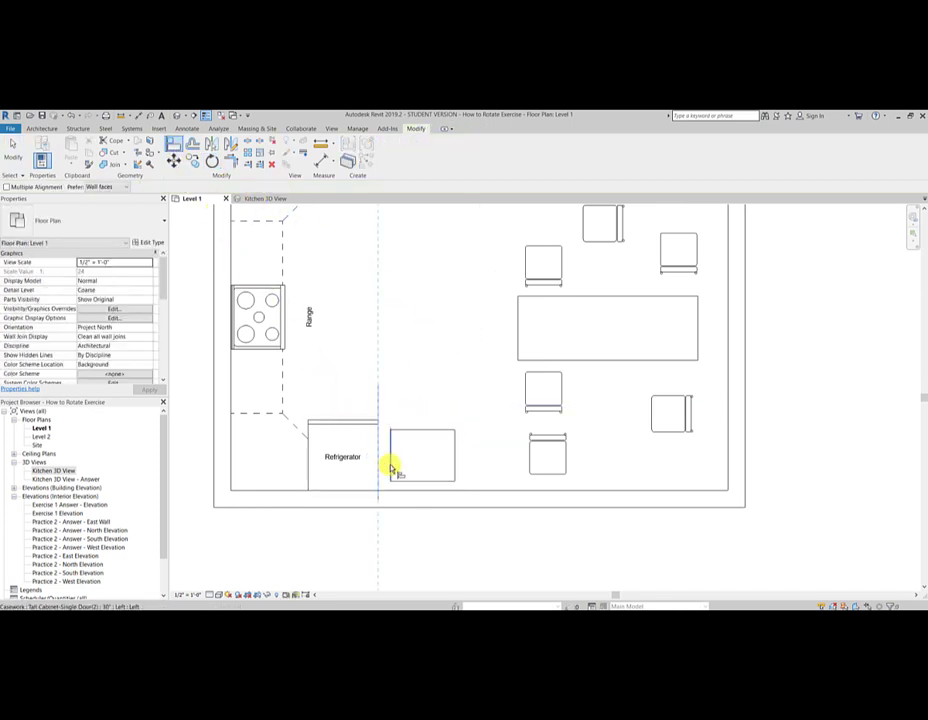
click(391, 466)
click(389, 488)
click(392, 481)
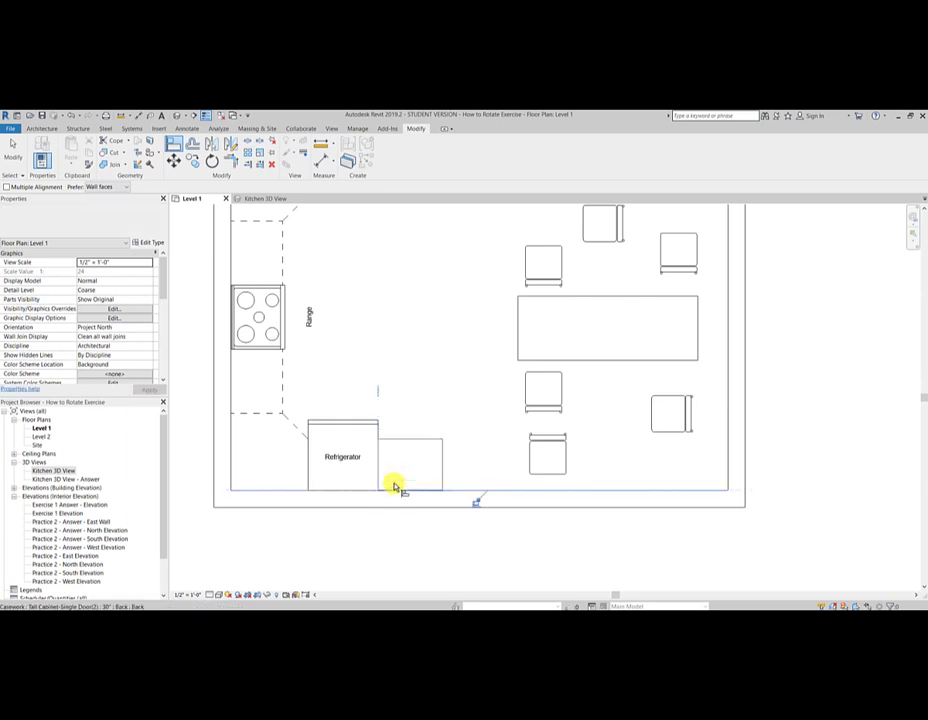
Review the finished kitchen in the Kitchen 3D View, then bring the Practice 2 – Rotate & Align layout into view on Level 1
click(258, 199)
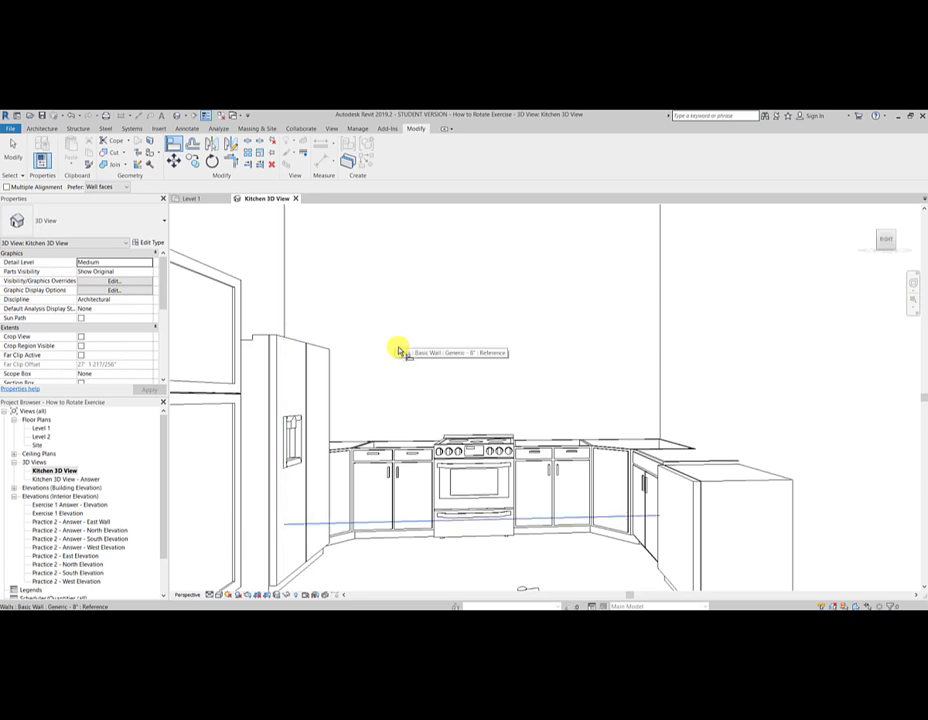
key(ctrl+Tab)
scroll(376, 375, up, 2)
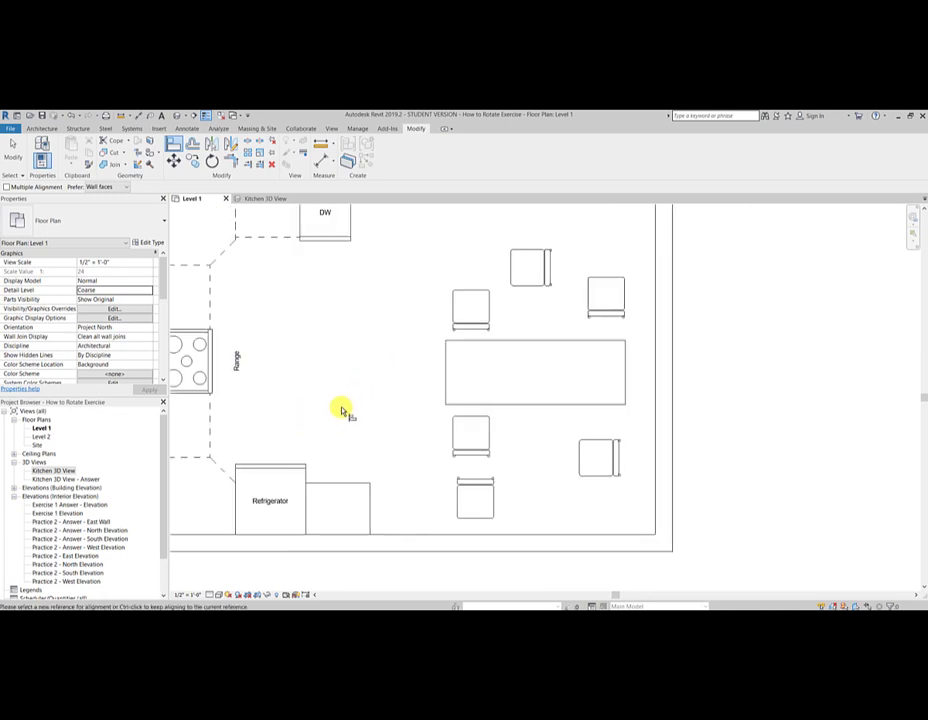
scroll(341, 410, down, 4)
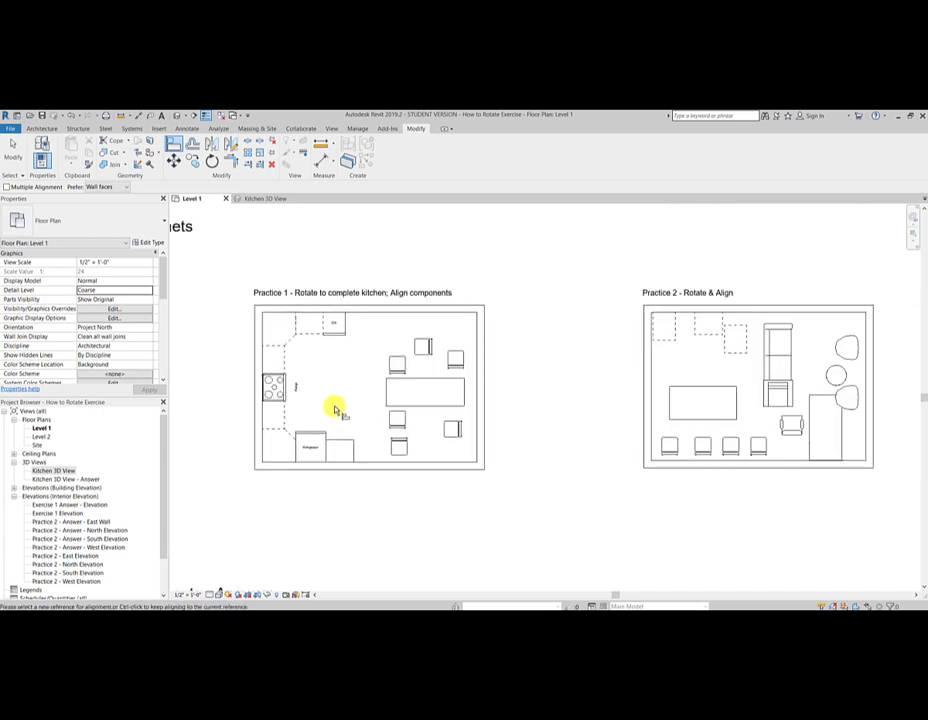
middle_drag(342, 412, 311, 408)
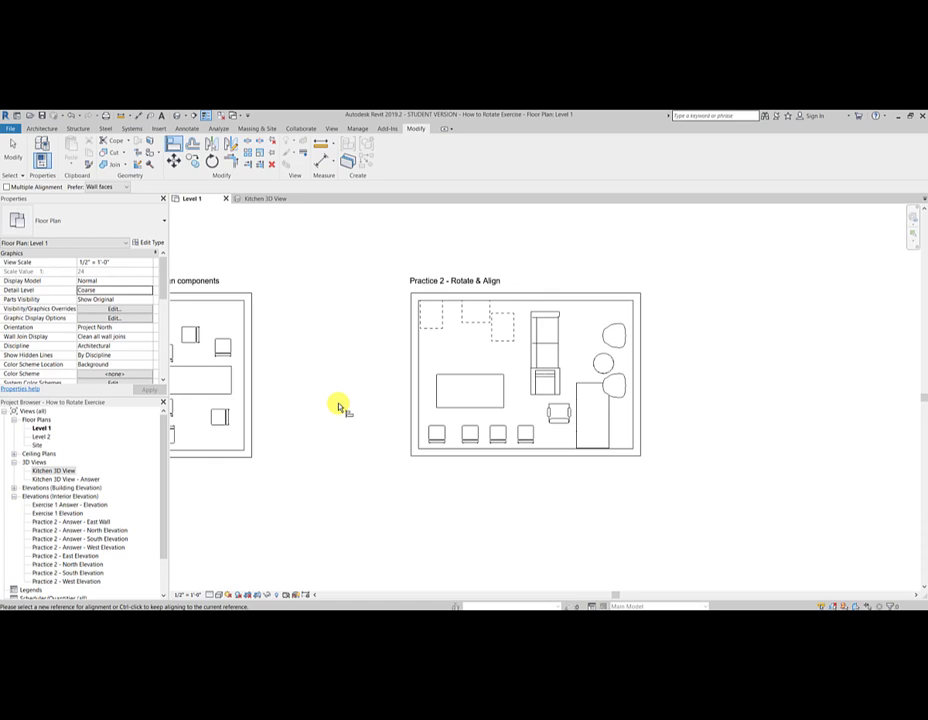
scroll(338, 405, up, 1)
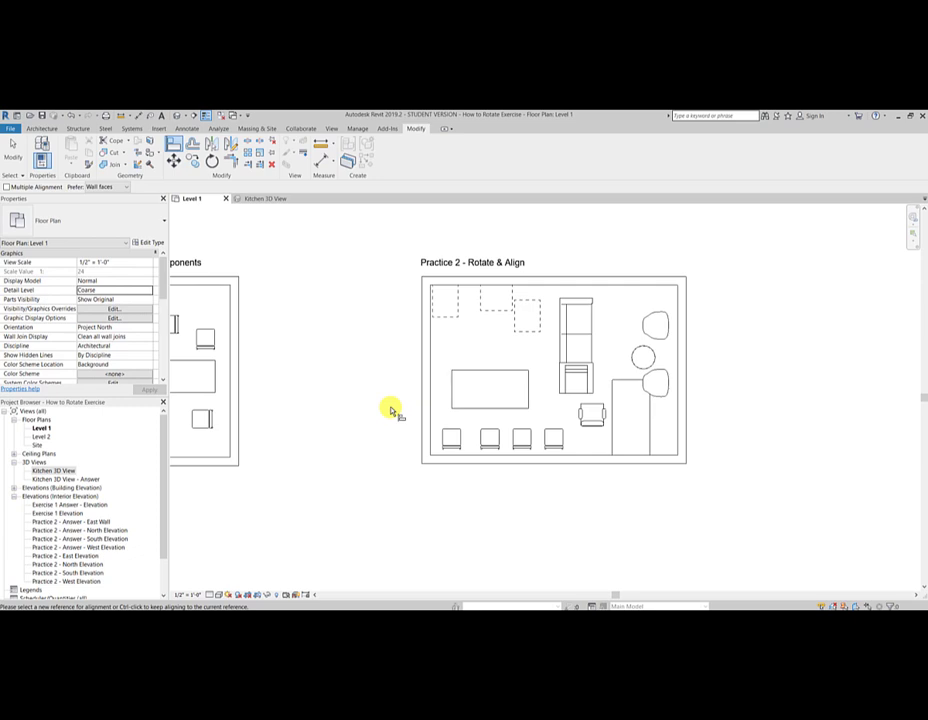
Zoom out to the full exercise sheet, including the Answers row with the Exercise 1, Practice 1 and Practice 2 solutions
scroll(392, 410, down, 4)
scroll(392, 410, up, 3)
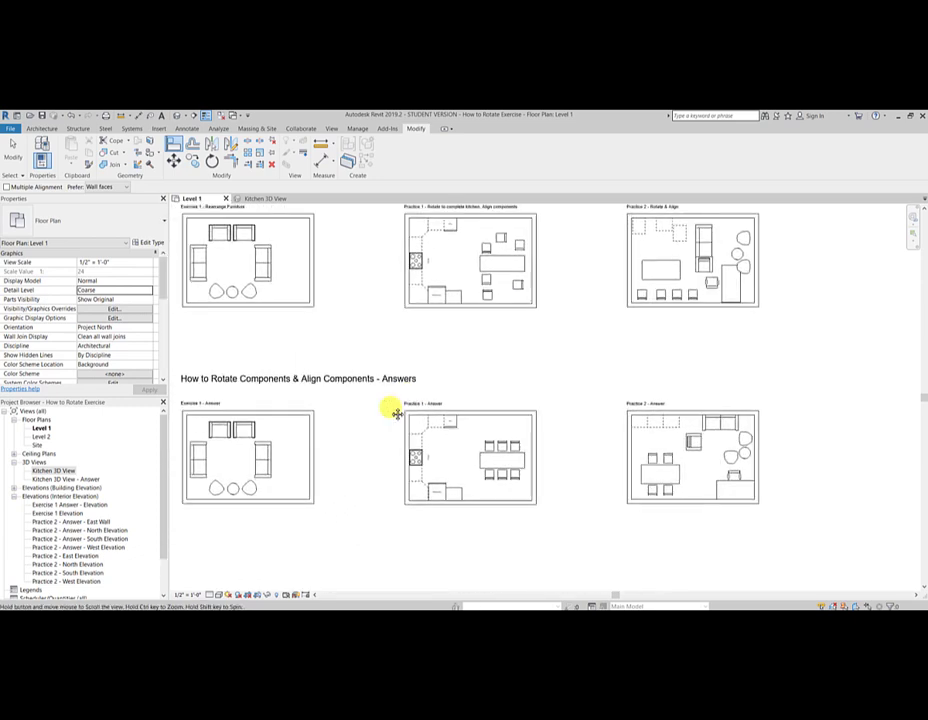
scroll(392, 410, up, 1)
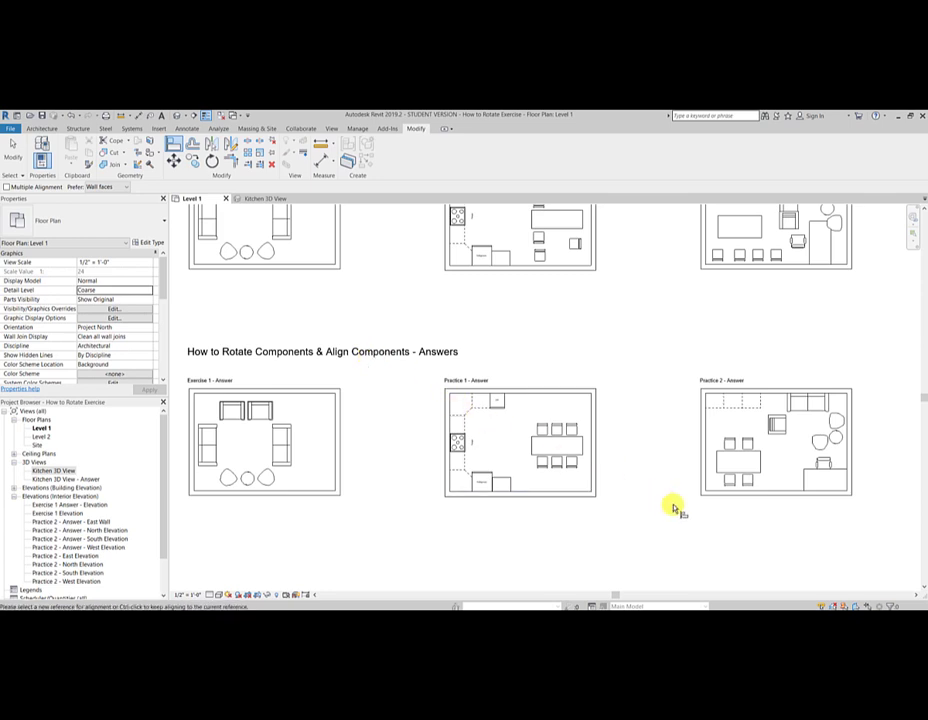
key(Escape)
scroll(673, 508, down, 2)
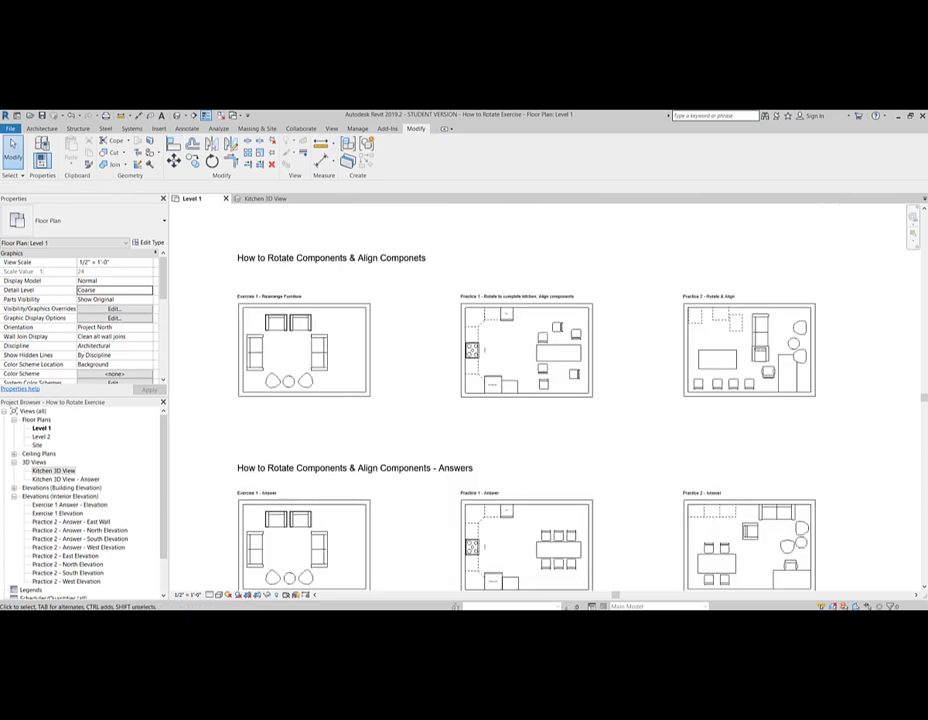